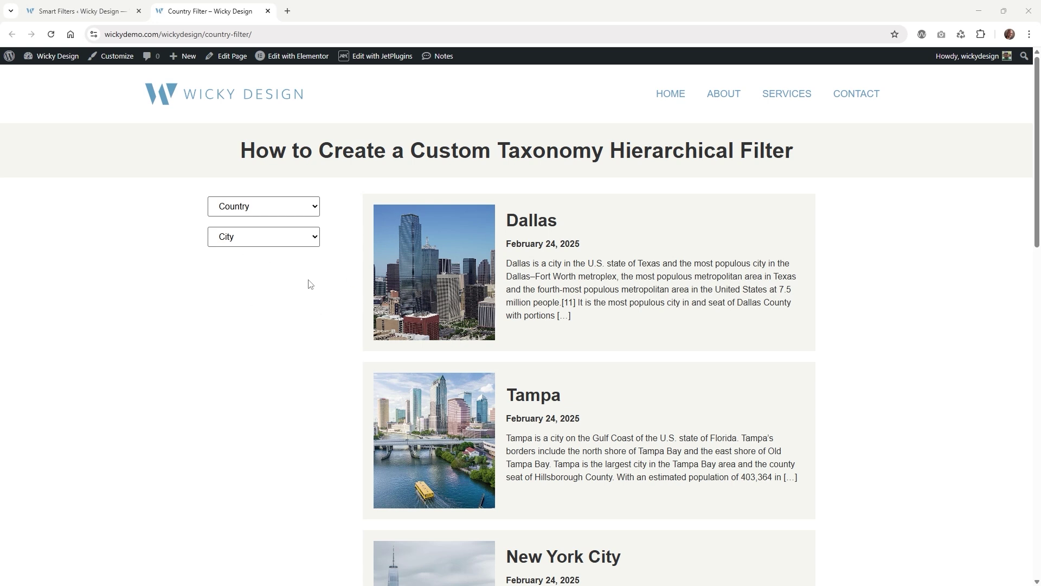
# - Test the page filters with country United States and city Philadelphia, and clear them
pyautogui.click(289, 211)
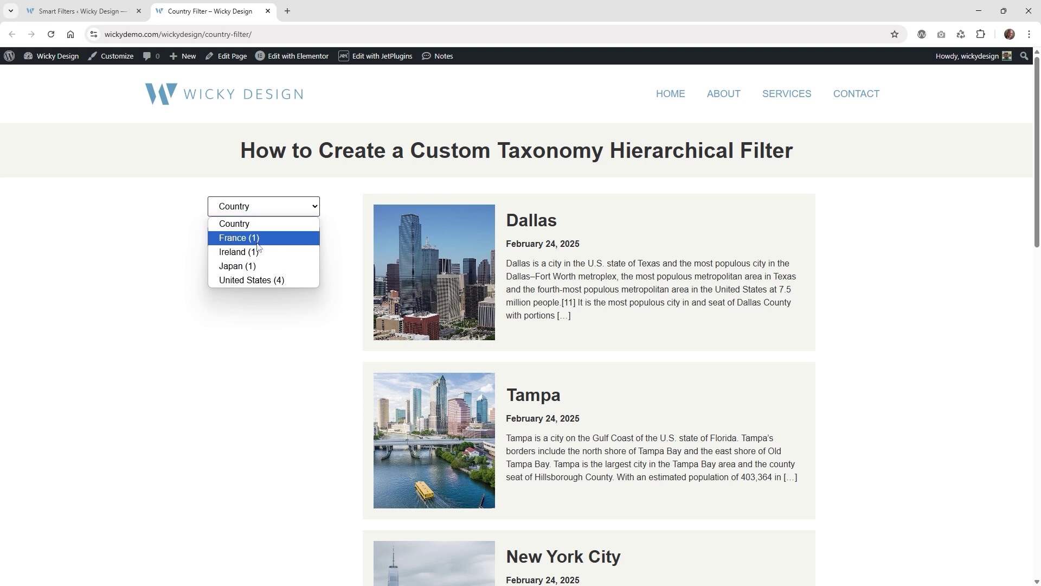
pyautogui.click(242, 280)
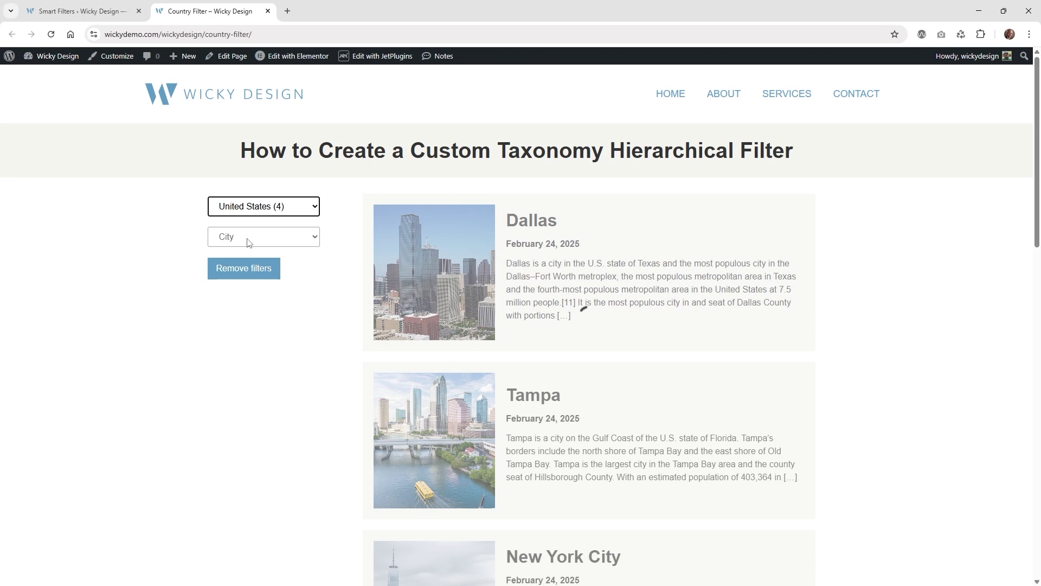
pyautogui.click(248, 238)
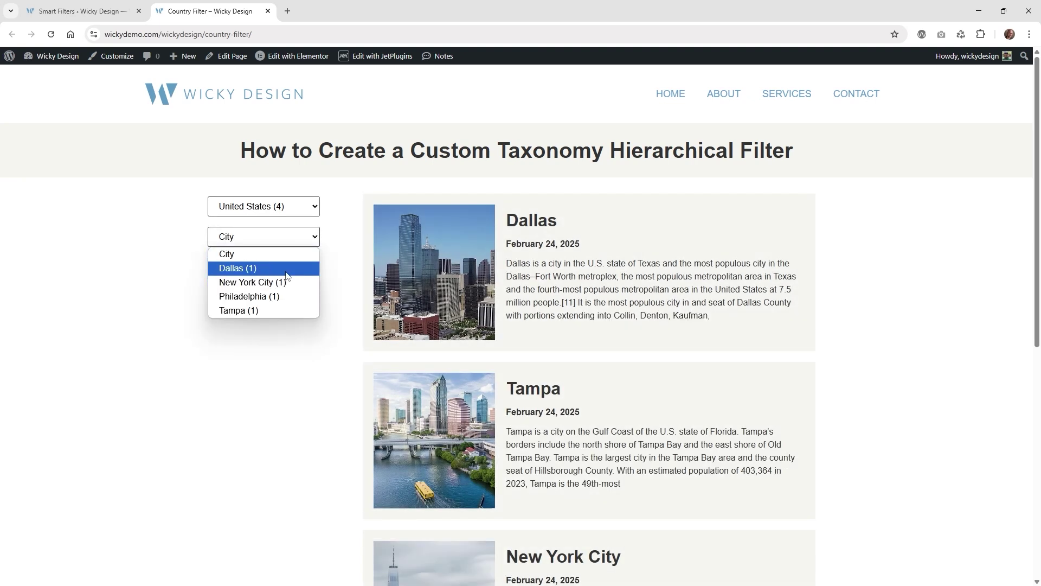
pyautogui.click(291, 209)
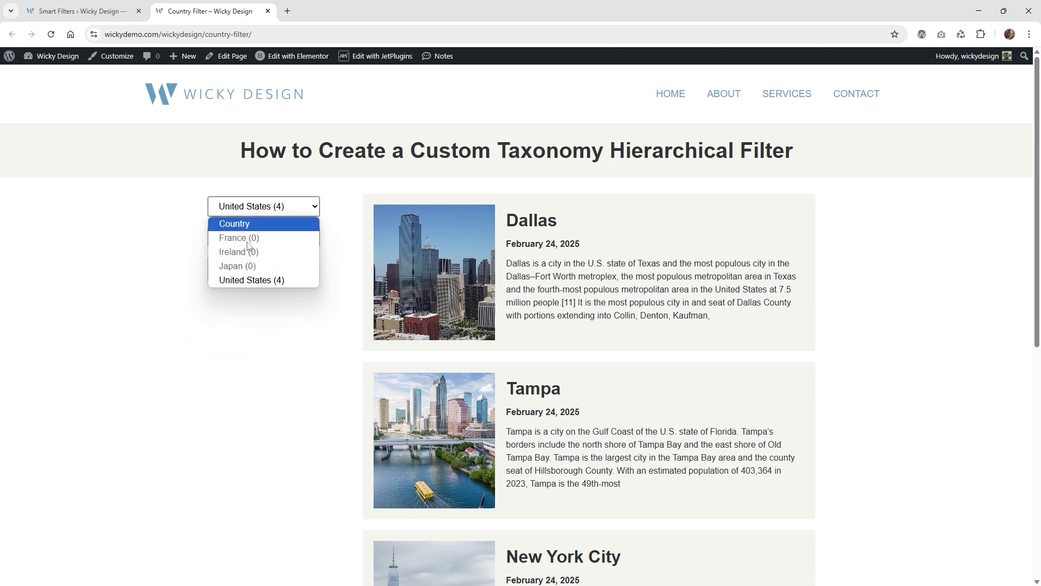
pyautogui.click(275, 280)
pyautogui.click(284, 241)
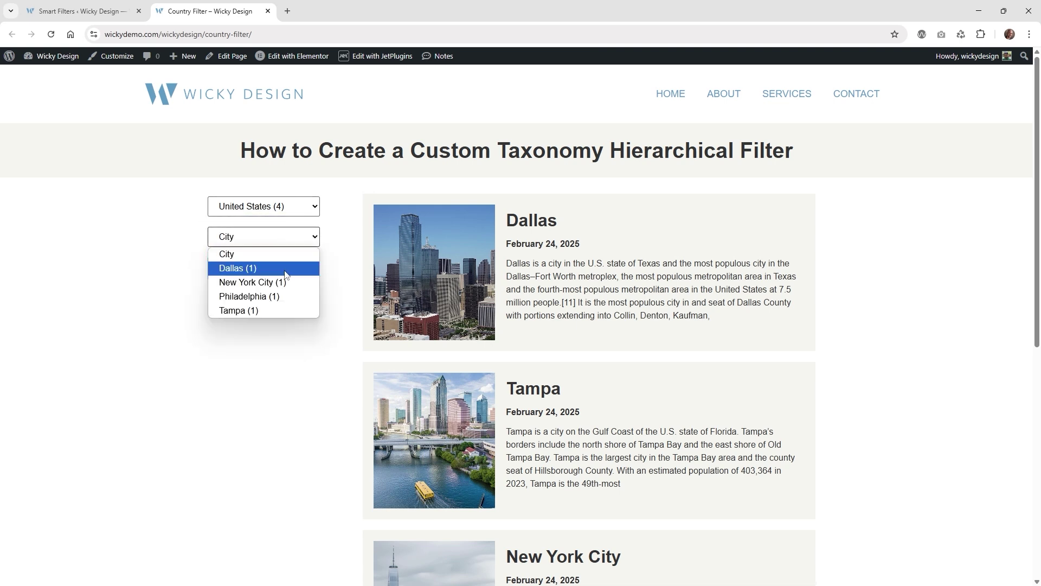
pyautogui.click(284, 298)
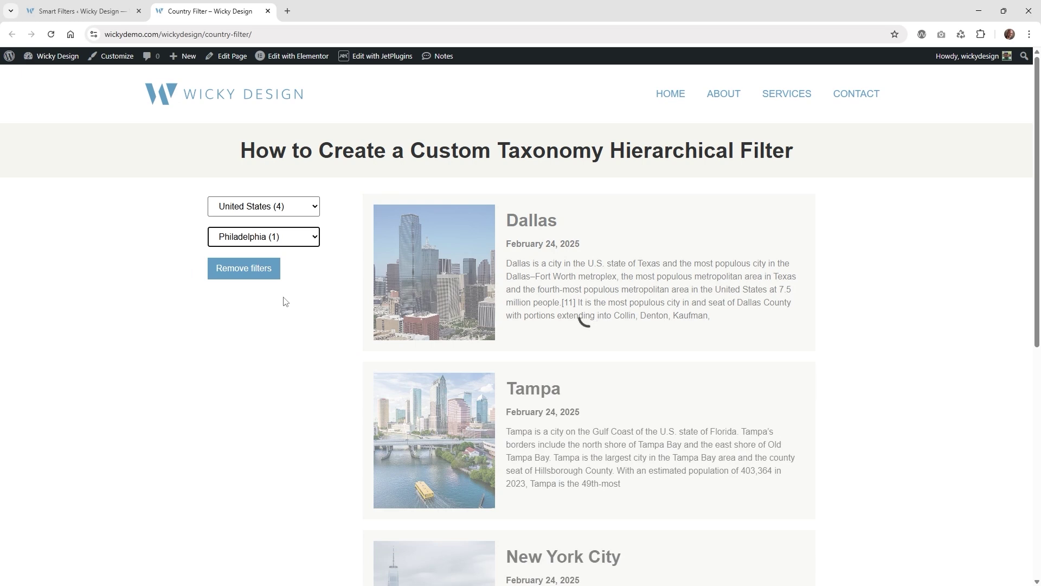
pyautogui.click(246, 276)
# - Test the page filters with country Japan and city Tokyo, and clear them
pyautogui.click(280, 210)
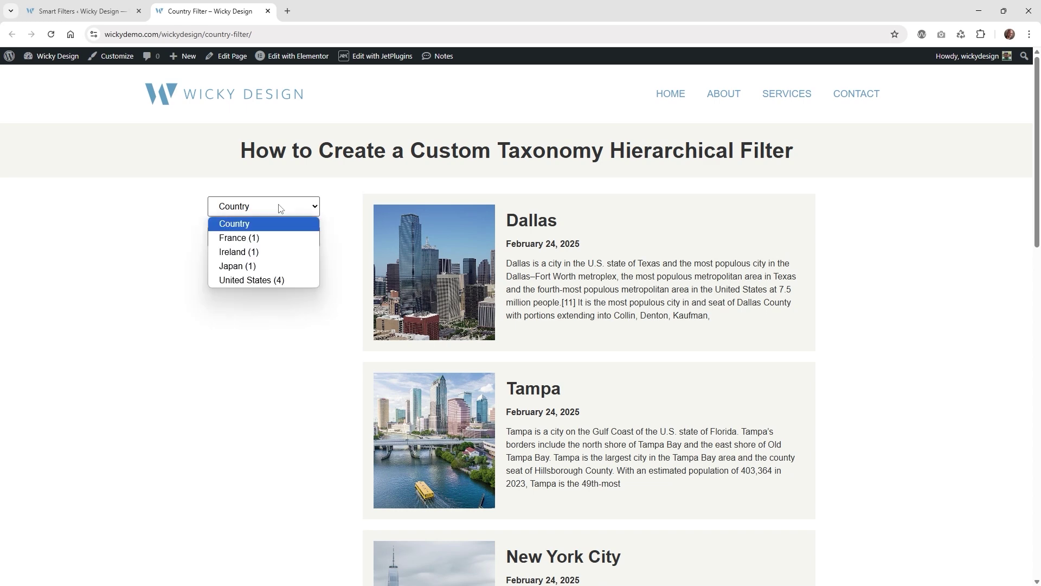
pyautogui.click(262, 265)
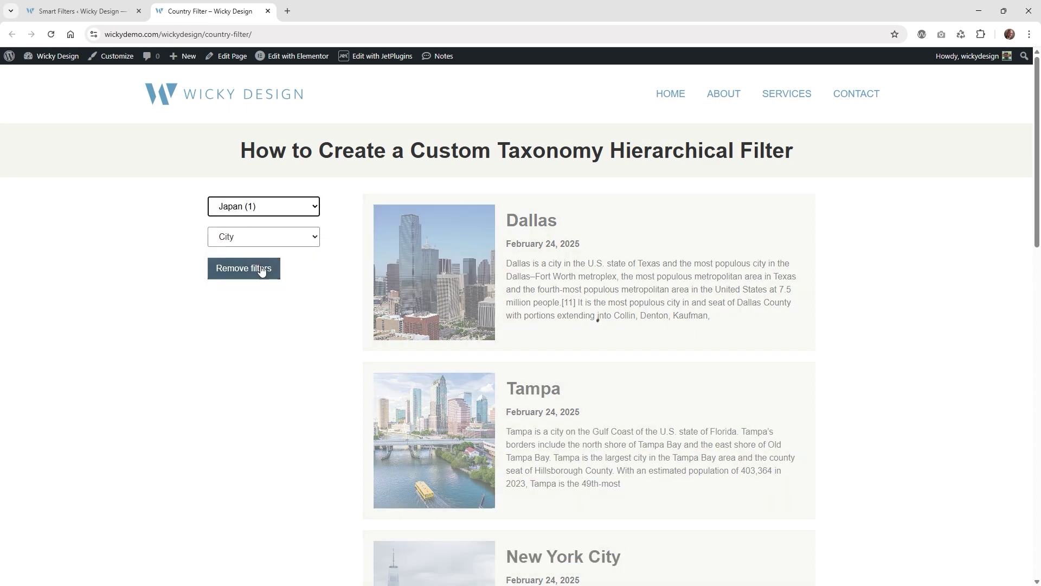
pyautogui.click(266, 237)
pyautogui.click(278, 268)
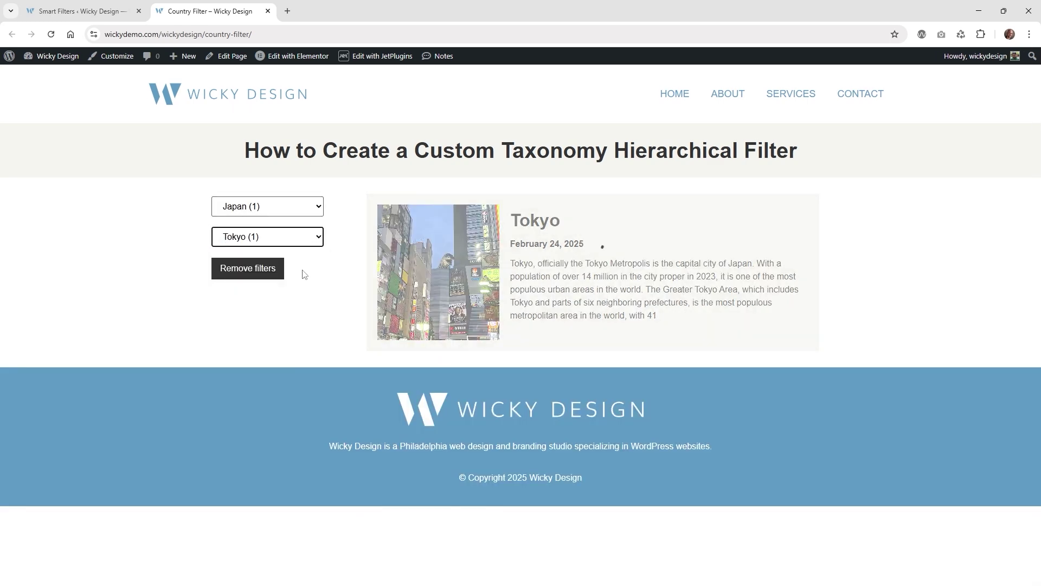
pyautogui.click(268, 274)
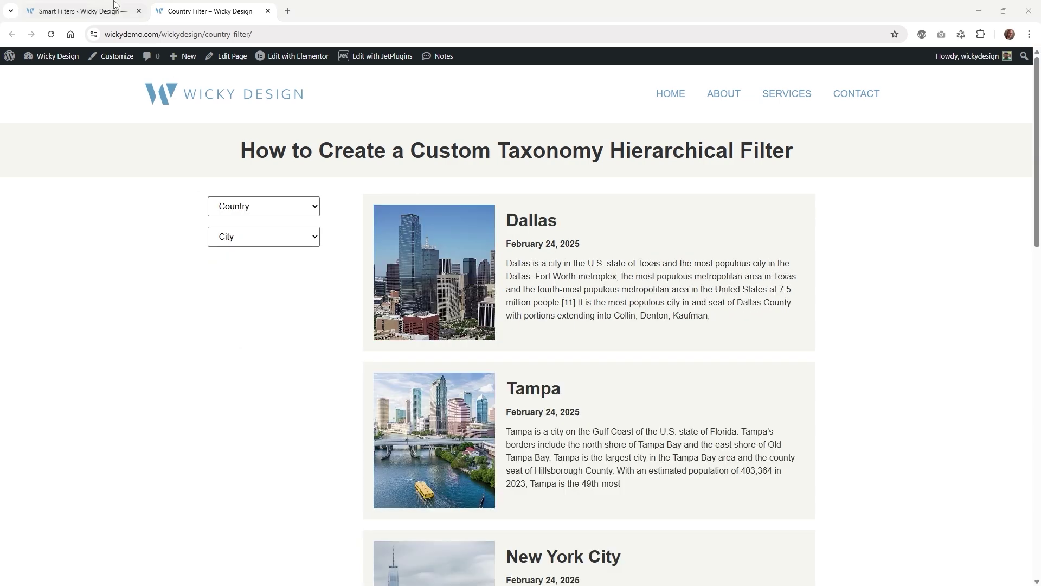
pyautogui.click(82, 10)
pyautogui.moveTo(47, 427)
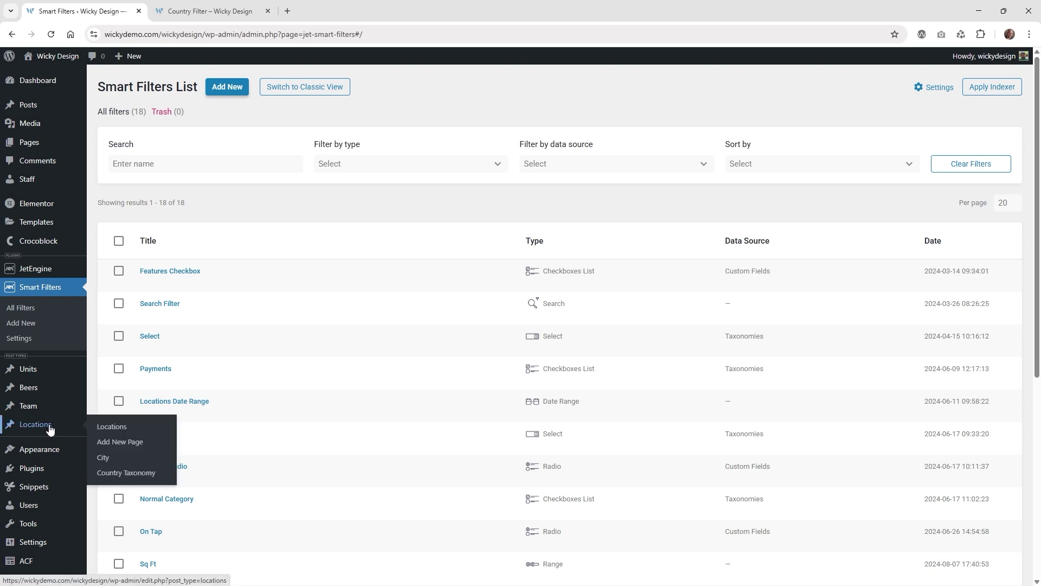
pyautogui.click(200, 10)
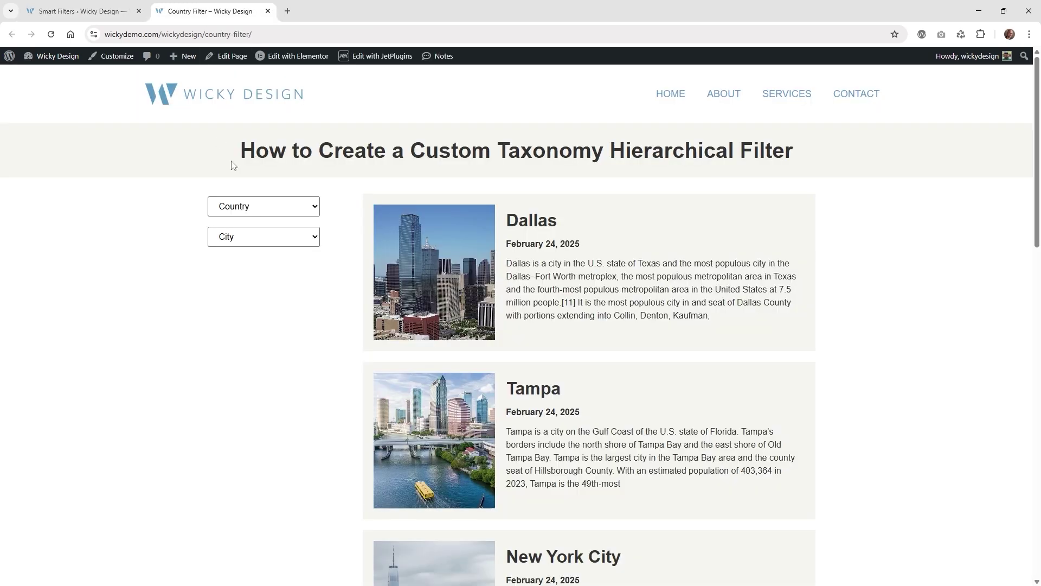
pyautogui.click(251, 209)
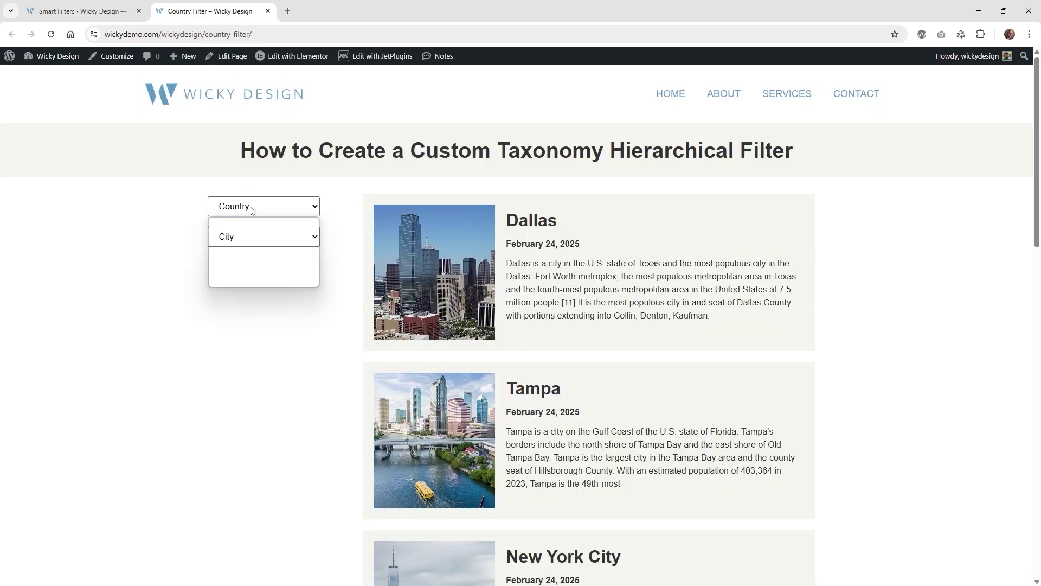
pyautogui.click(163, 293)
pyautogui.click(81, 11)
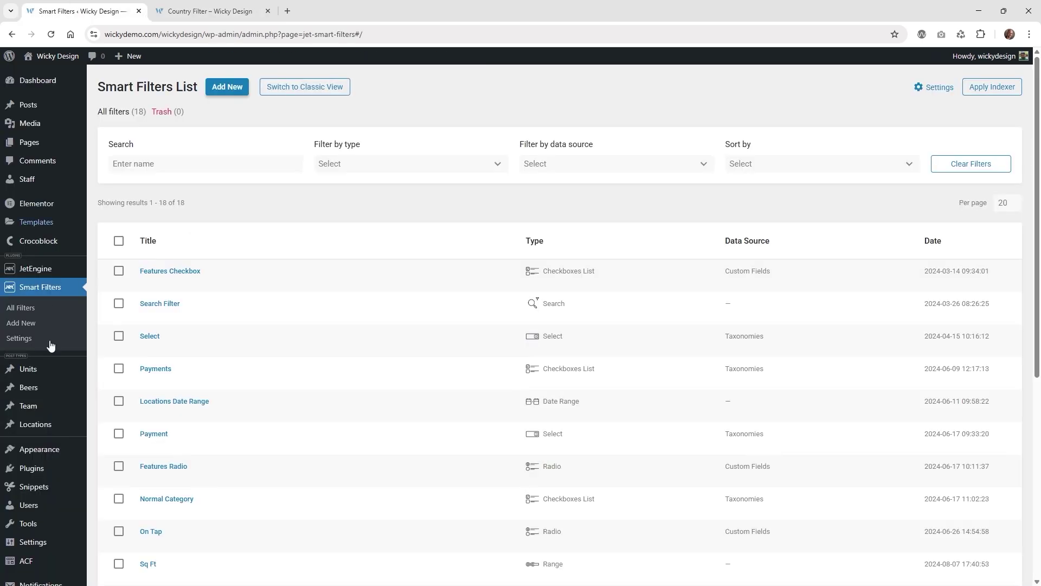
# - Open the Country Taxonomy for editing from JetEngine's custom taxonomies
pyautogui.moveTo(51, 434)
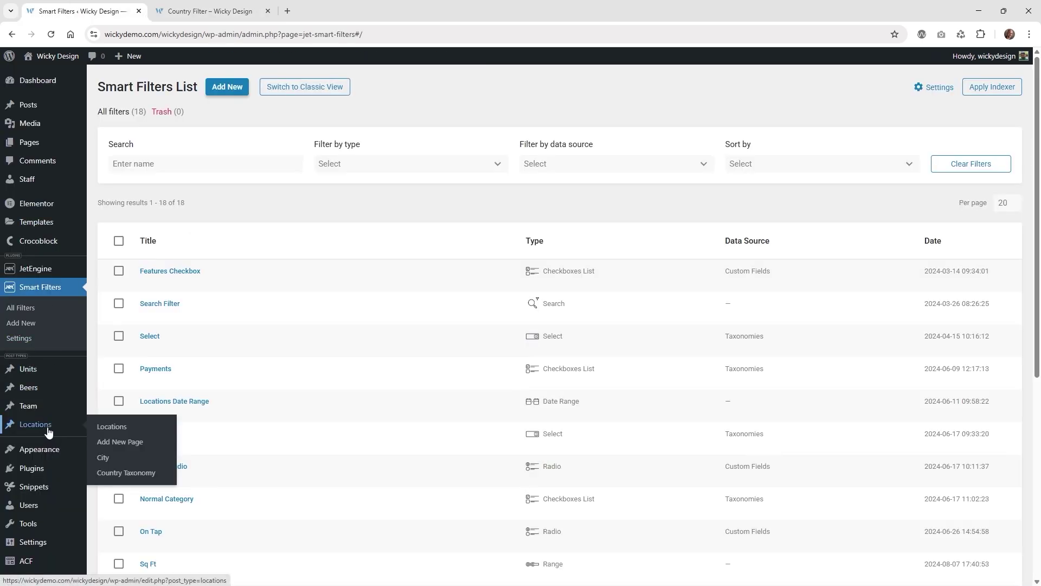
pyautogui.moveTo(53, 271)
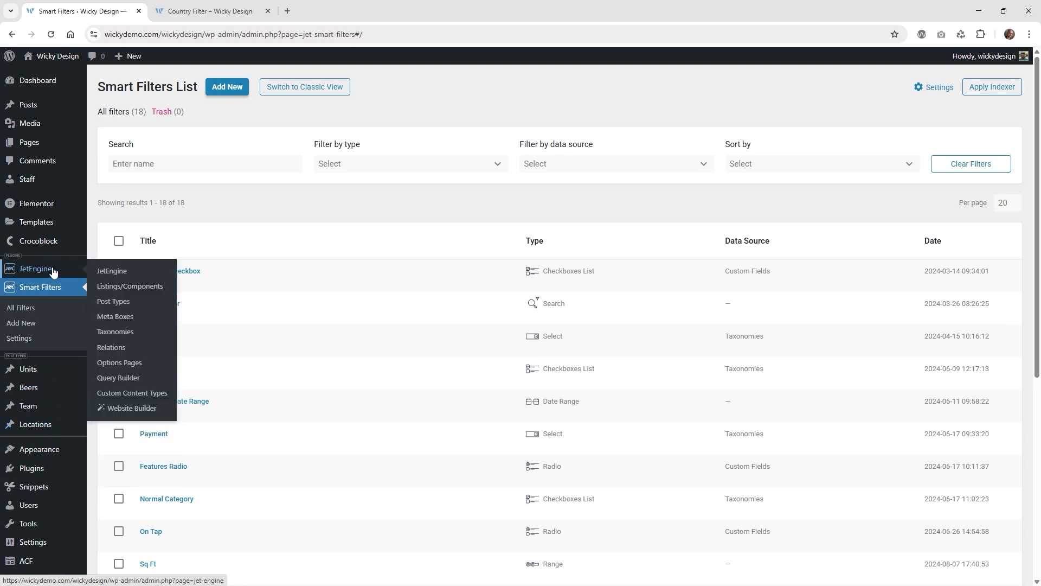
pyautogui.click(117, 337)
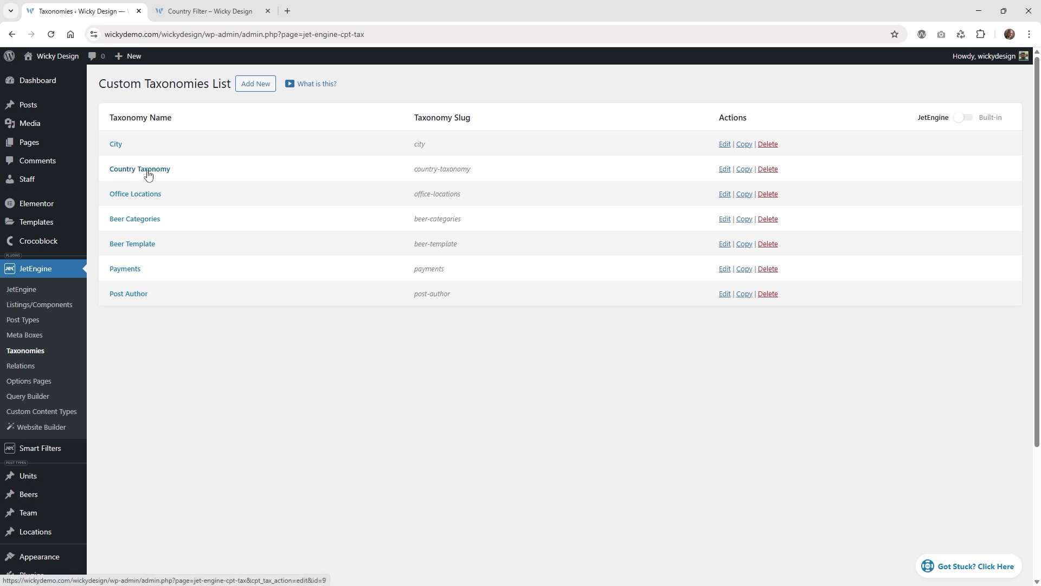
pyautogui.click(141, 172)
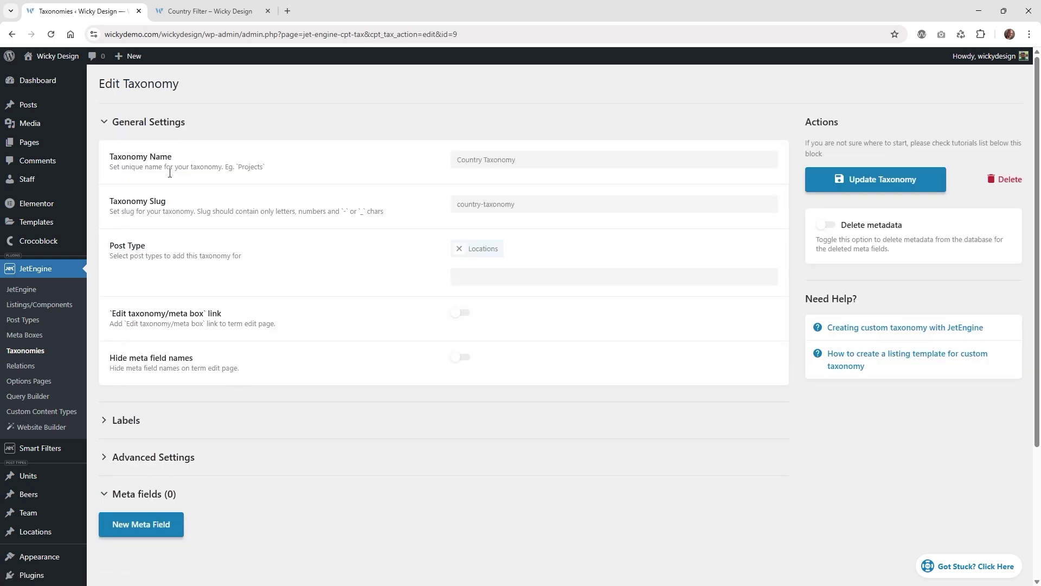
# - Review the Country Taxonomy's name and post type settings, comparing them with the country filter on the demo page
pyautogui.click(494, 163)
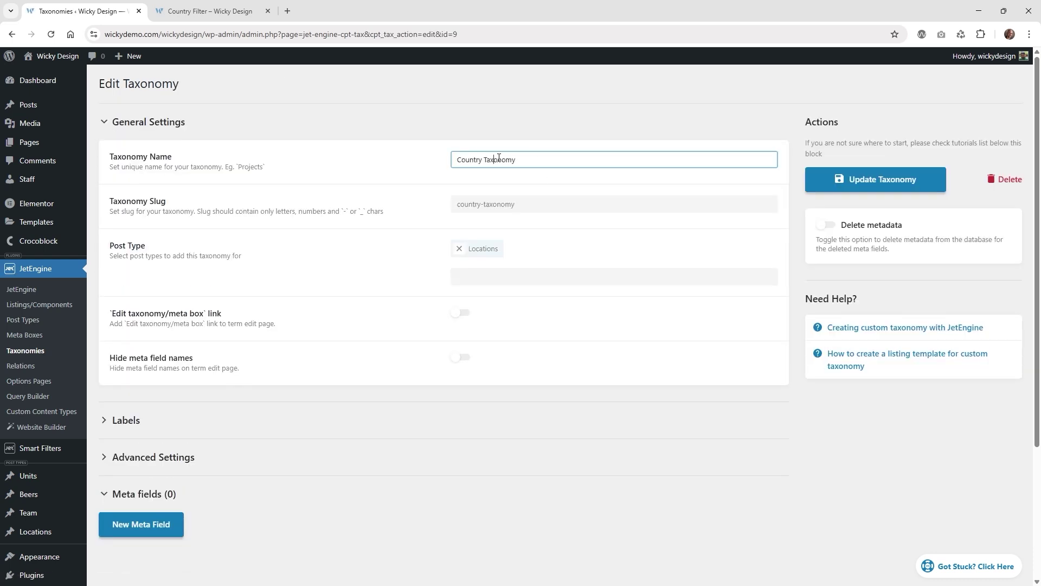
pyautogui.click(210, 11)
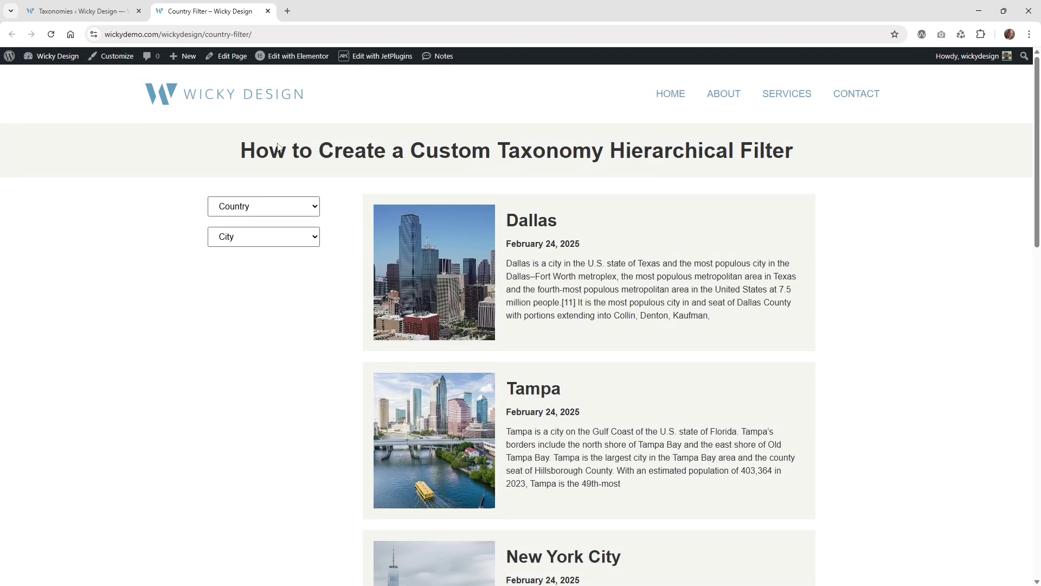
pyautogui.click(250, 209)
pyautogui.click(81, 10)
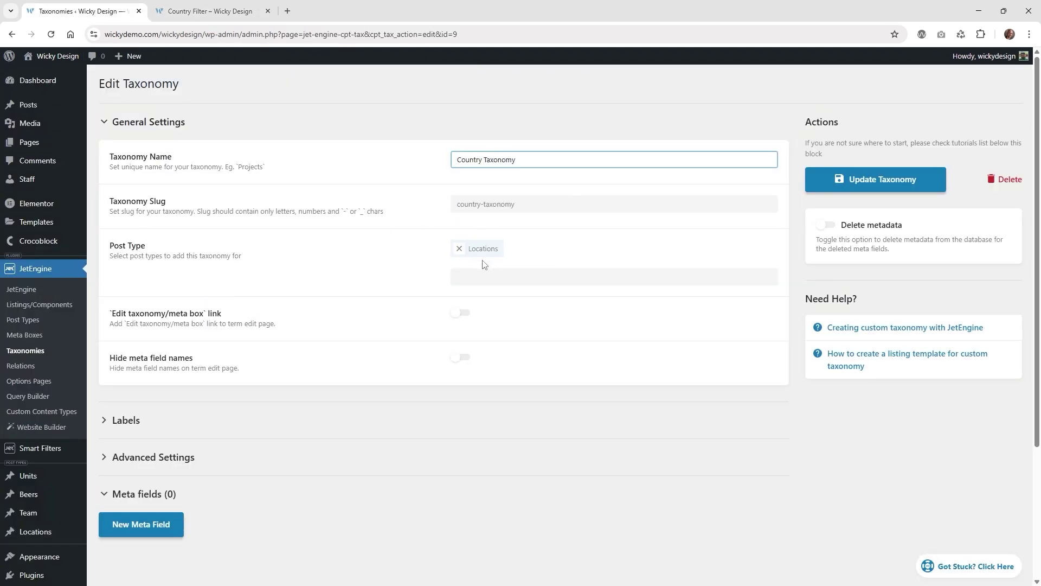
pyautogui.moveTo(43, 537)
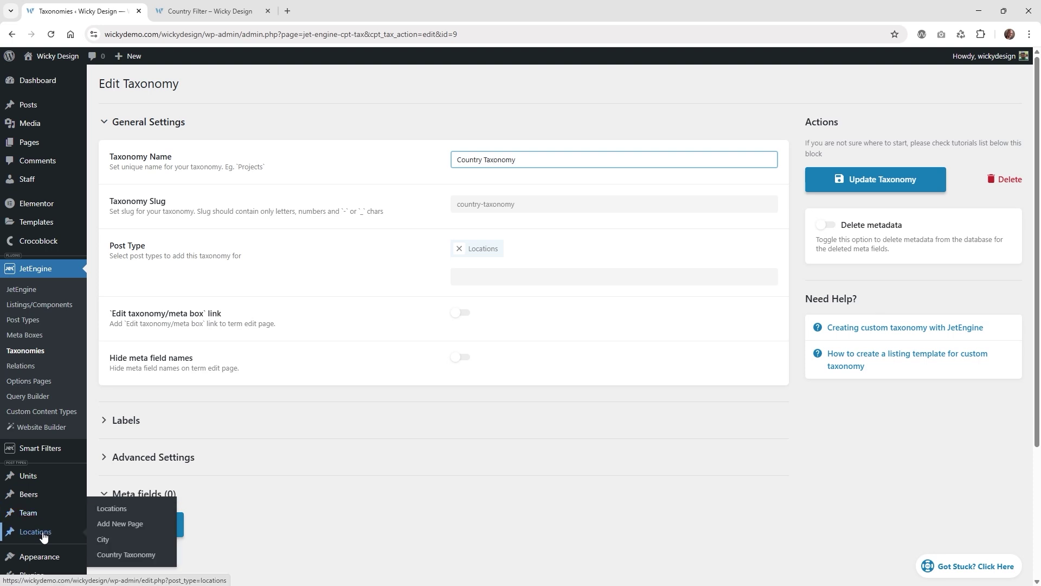
pyautogui.click(495, 278)
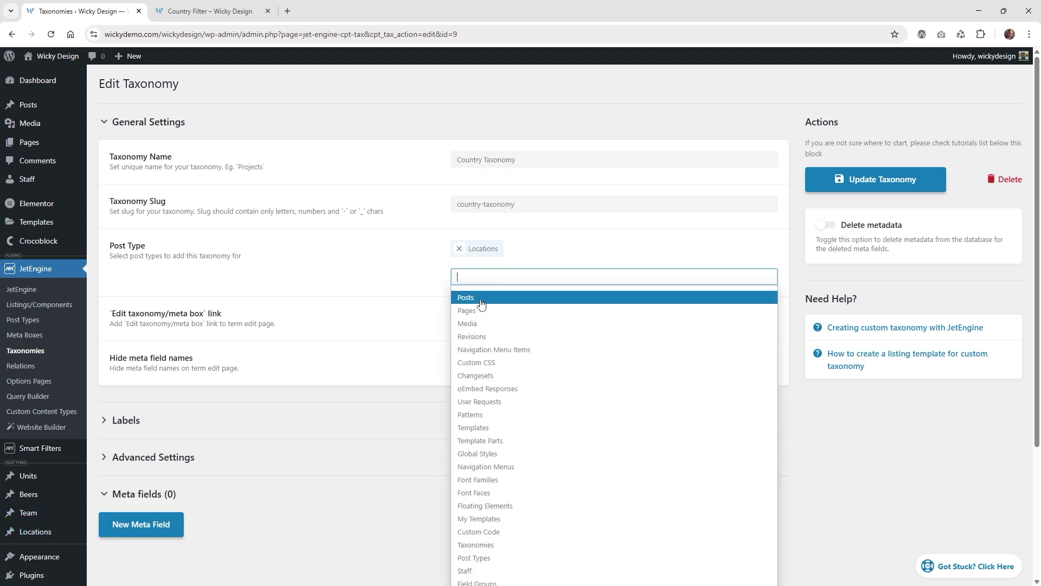
pyautogui.click(878, 455)
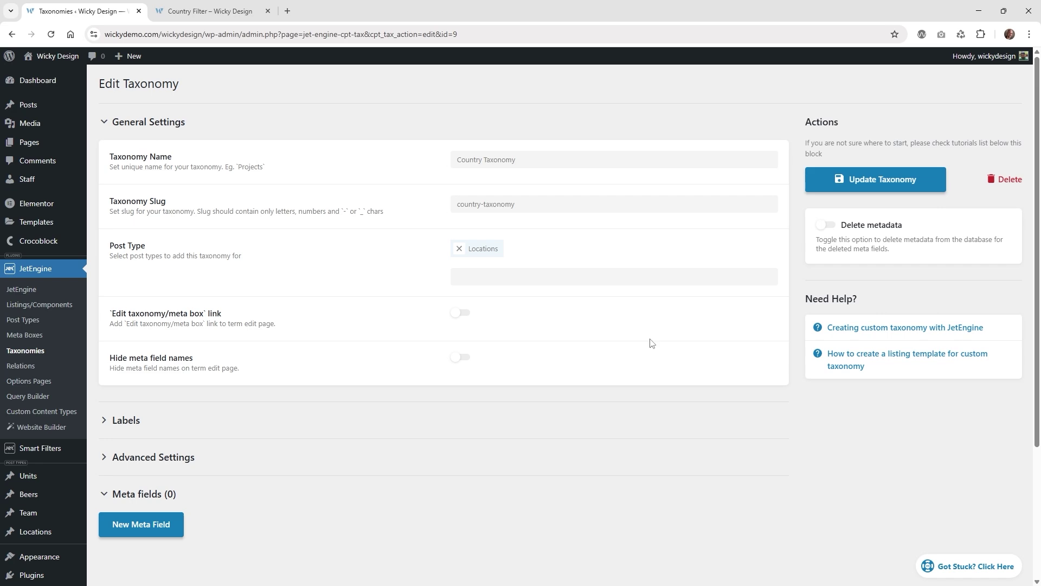
# - Check the Hierarchical option in the Country Taxonomy's advanced settings and update the taxonomy
pyautogui.click(153, 461)
pyautogui.scroll(-6, 291, 332)
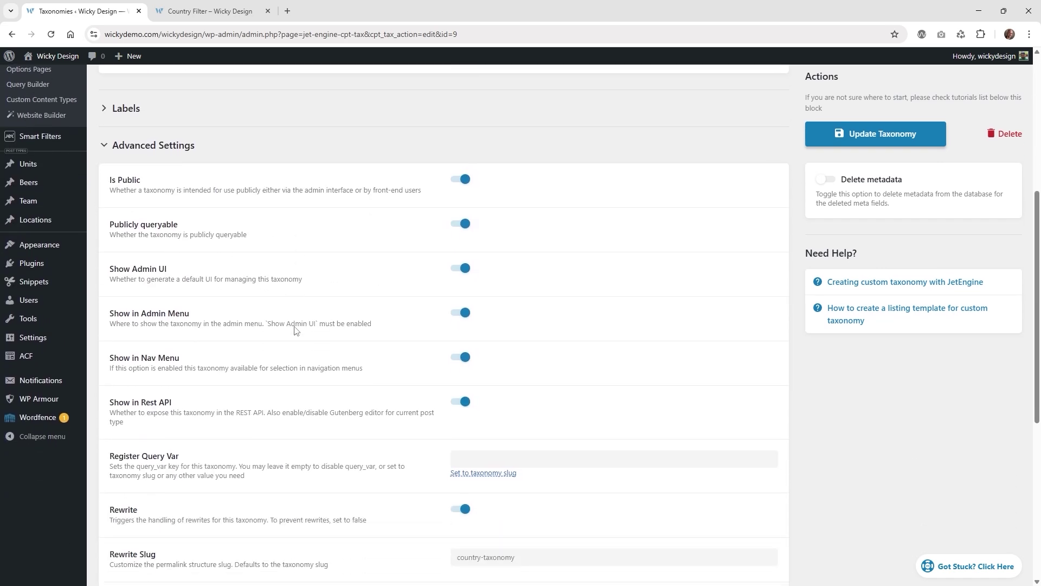
pyautogui.scroll(-6, 179, 145)
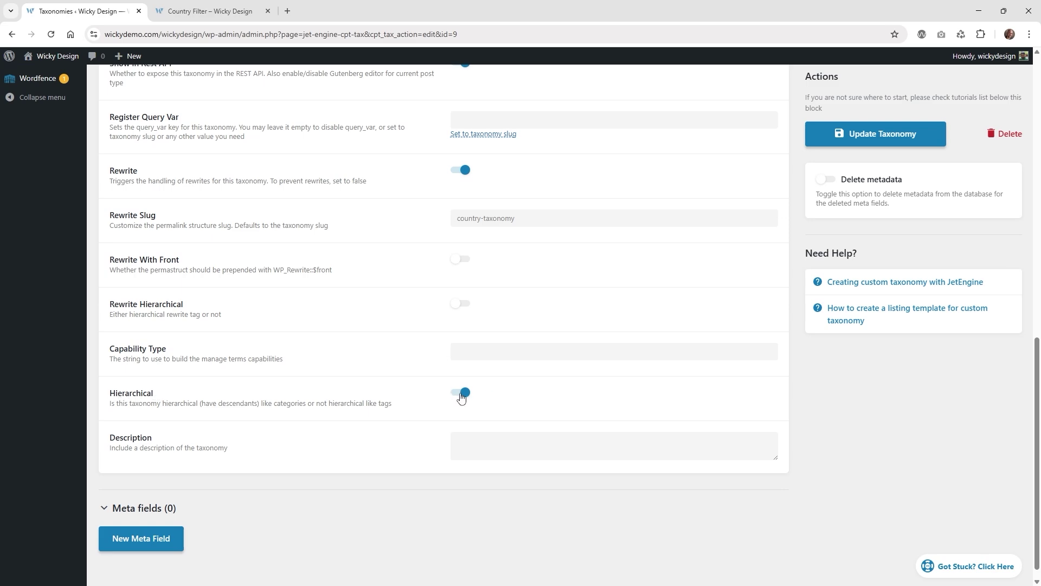
pyautogui.click(868, 134)
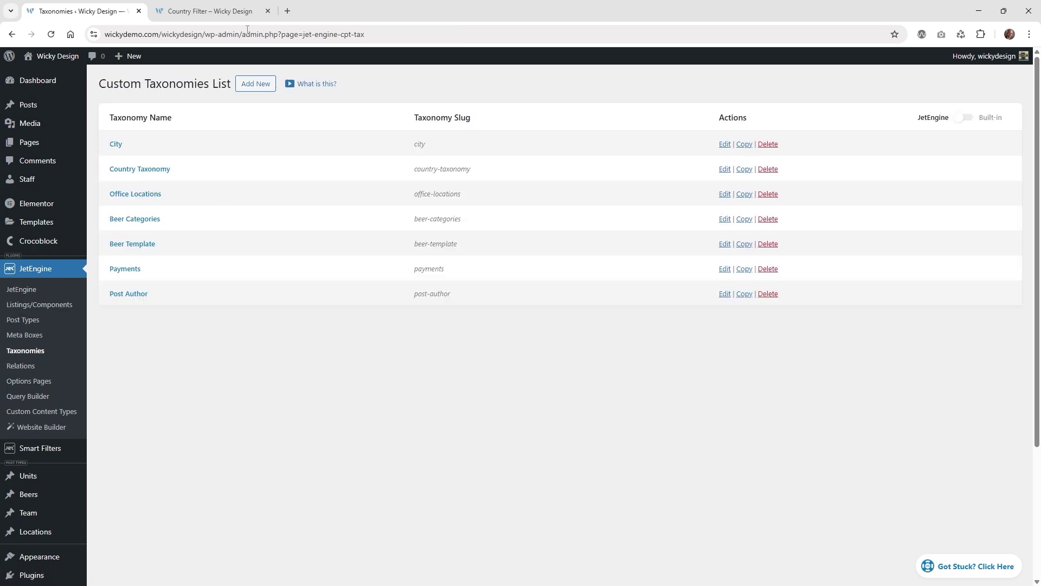
# - Examine the city filter on the demo page and the City taxonomy's general and advanced settings, including Hierarchical
pyautogui.click(210, 11)
pyautogui.click(233, 238)
pyautogui.click(238, 253)
pyautogui.hotkey('ctrl', 'shift', 'Tab')
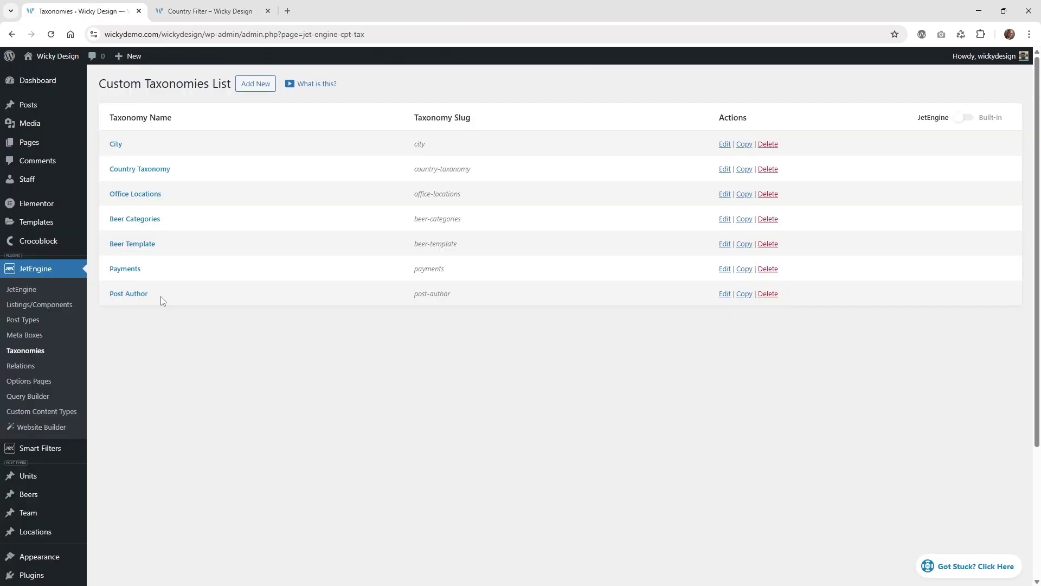
pyautogui.click(116, 144)
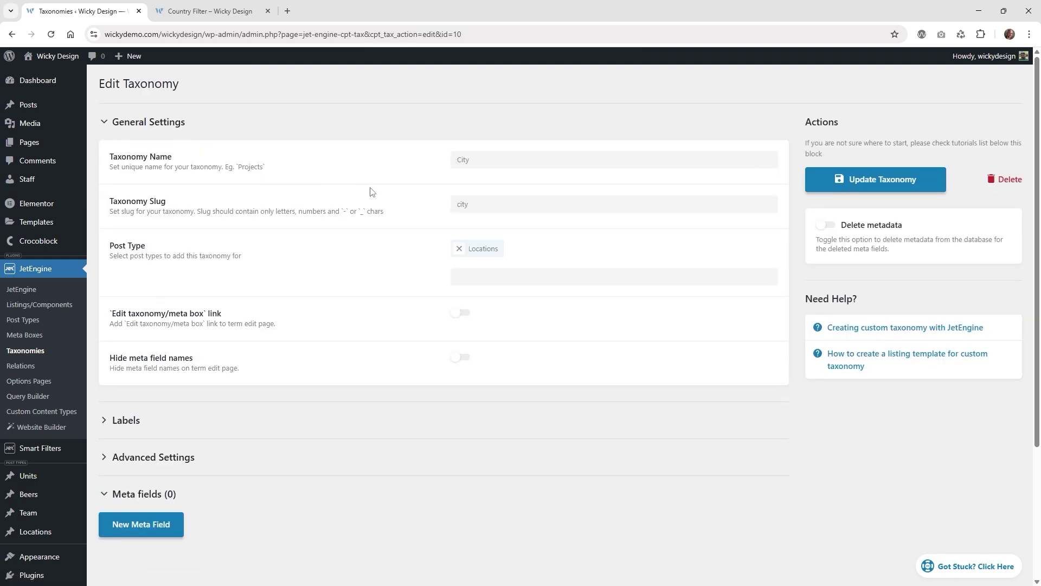
pyautogui.click(482, 160)
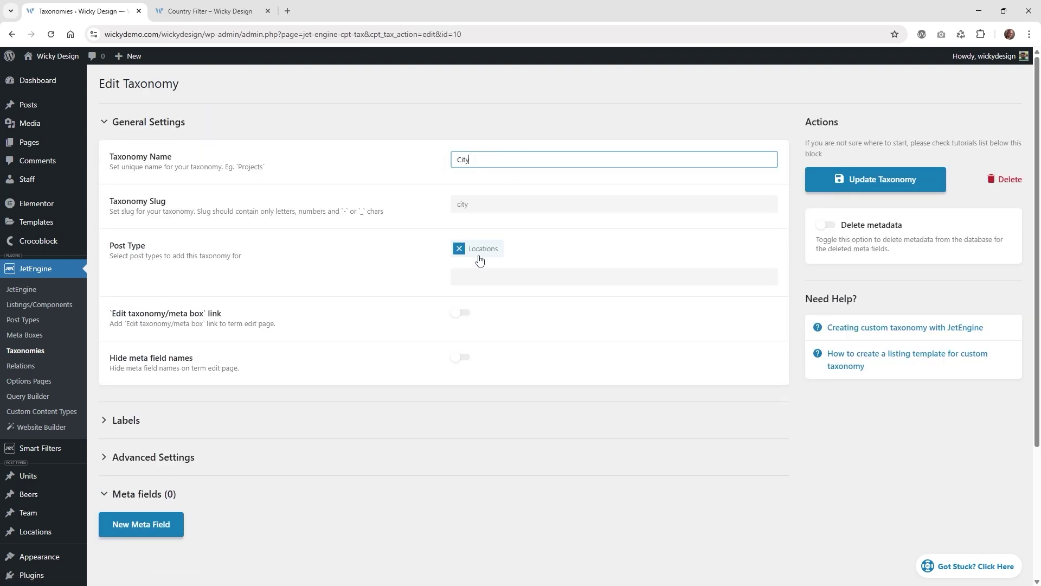
pyautogui.click(179, 460)
pyautogui.scroll(-10, 274, 391)
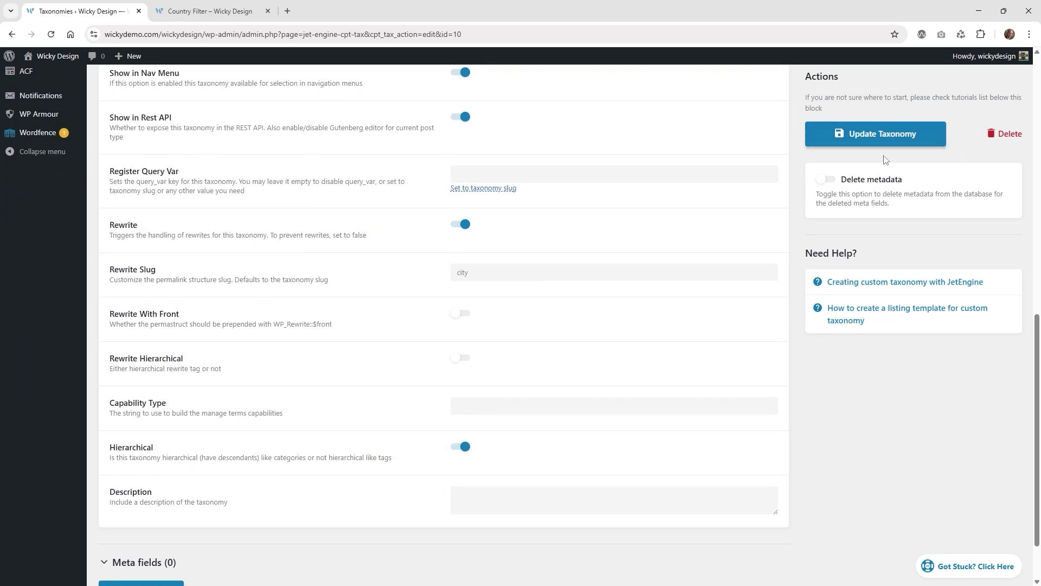
pyautogui.scroll(10, 247, 438)
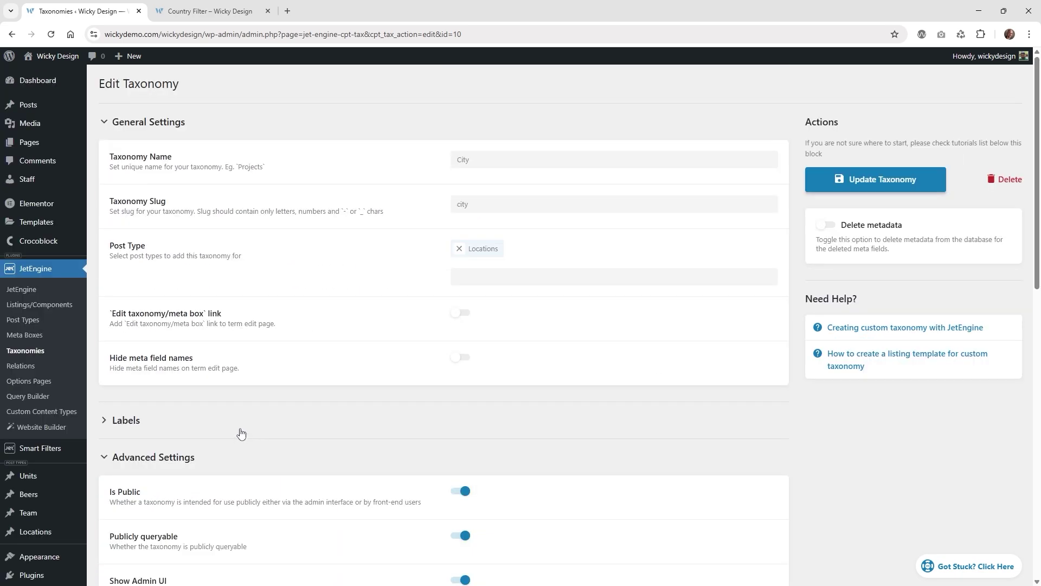
# - Inspect the City and Country Taxonomy terms assigned to the Dallas location in Quick Edit, and close it without saving
pyautogui.moveTo(58, 538)
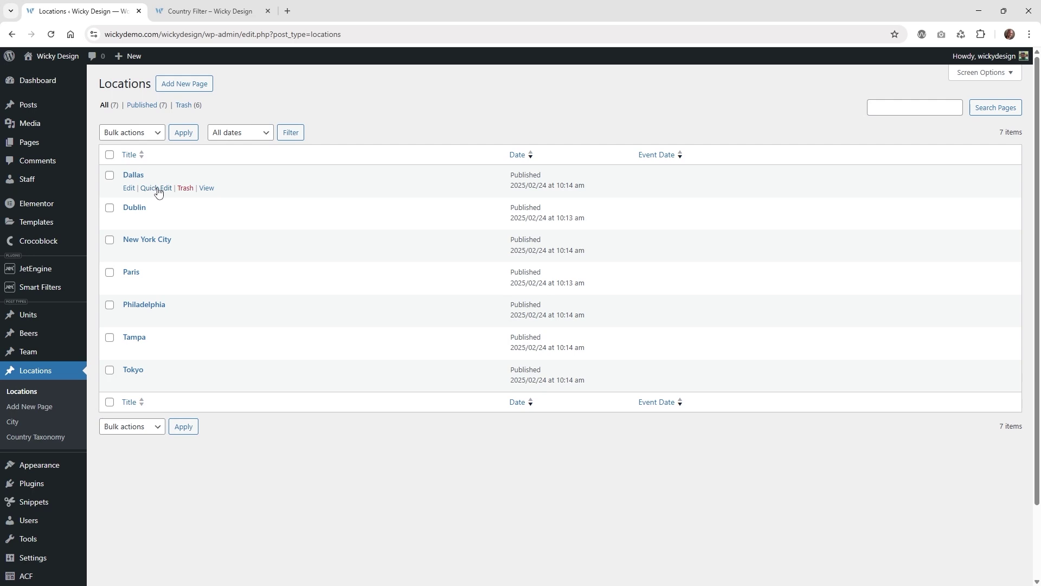
pyautogui.click(157, 188)
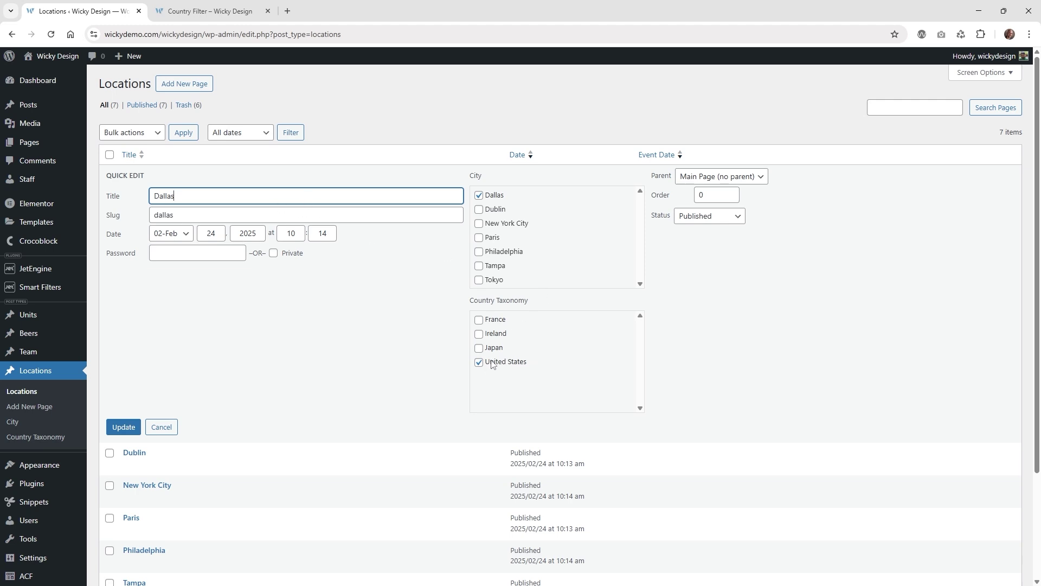
pyautogui.click(172, 428)
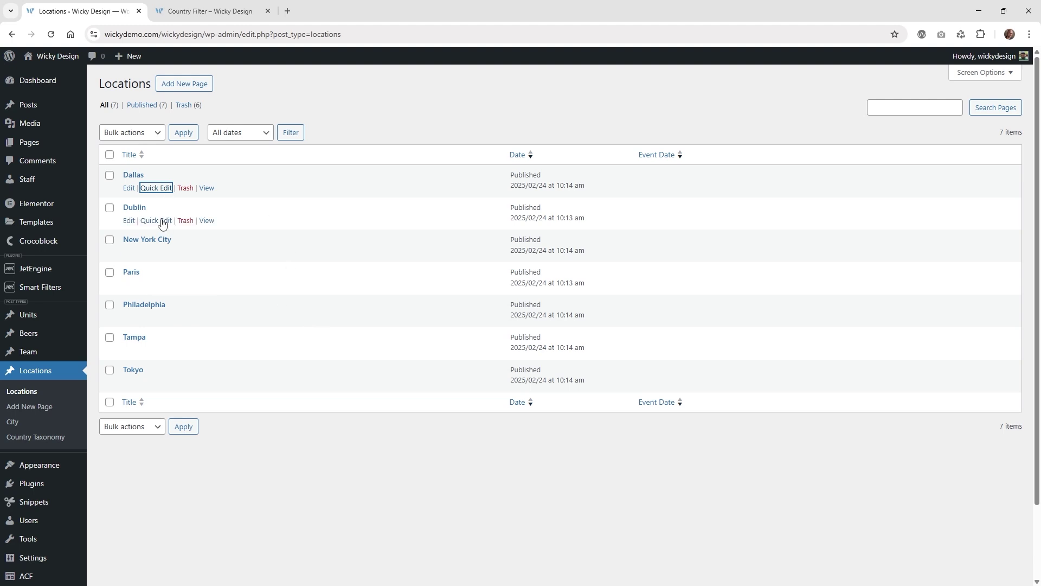
# - Inspect the City and Country Taxonomy terms of Dublin and New York City in Quick Edit without saving, and glance at the demo page
pyautogui.click(162, 221)
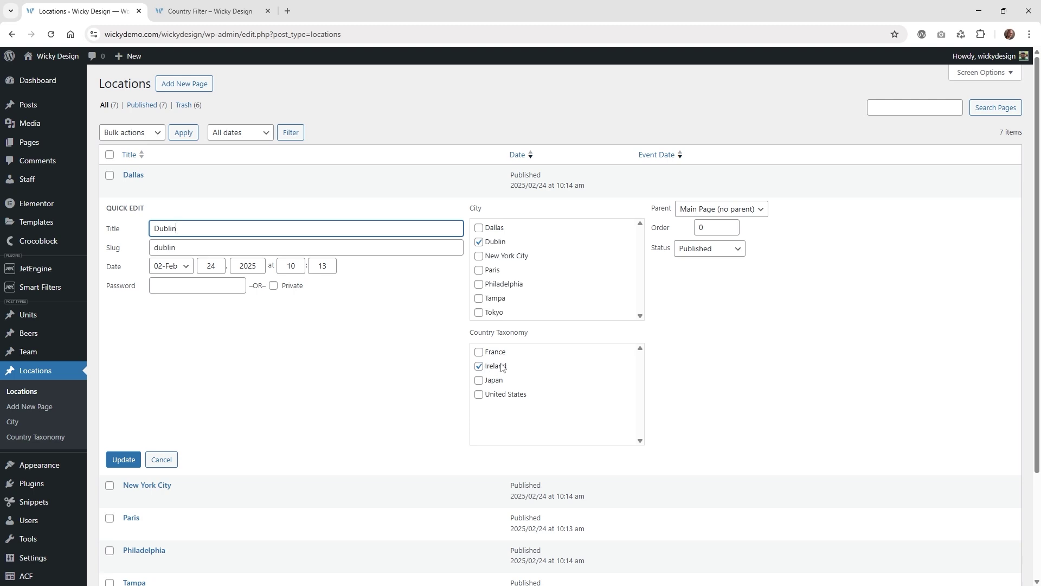
pyautogui.click(172, 460)
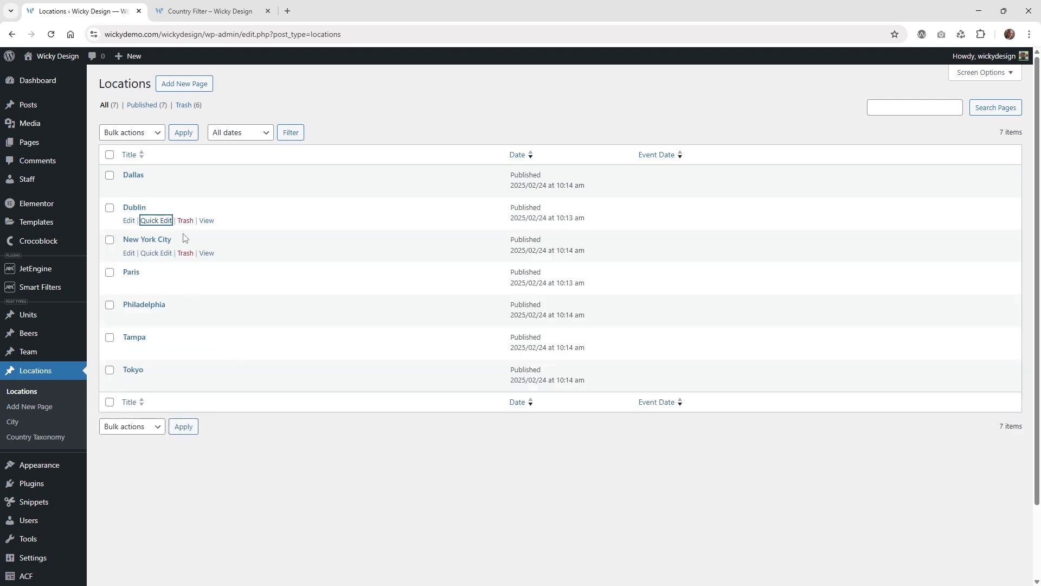
pyautogui.click(155, 254)
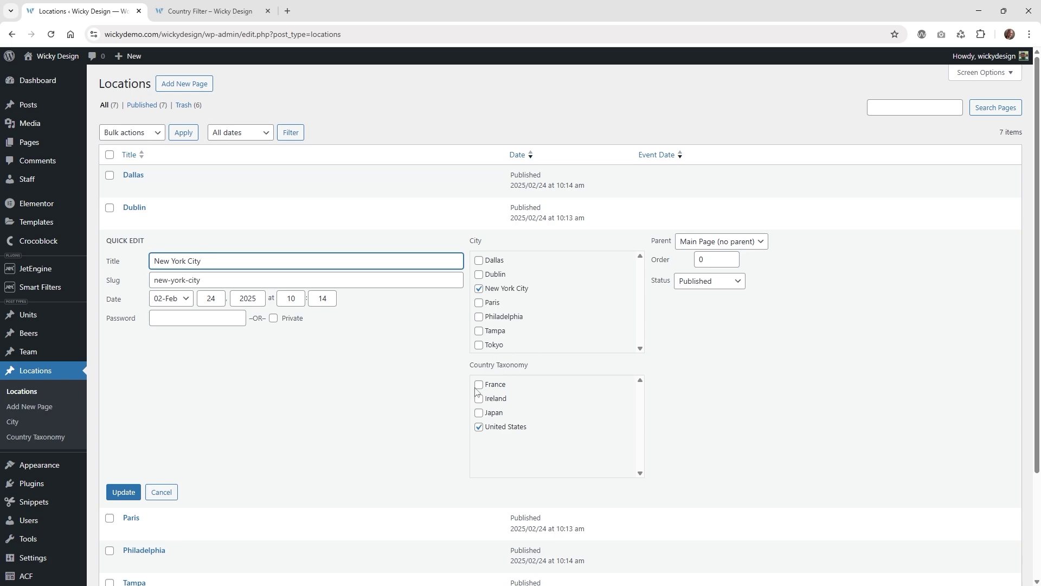
pyautogui.click(162, 492)
pyautogui.click(209, 10)
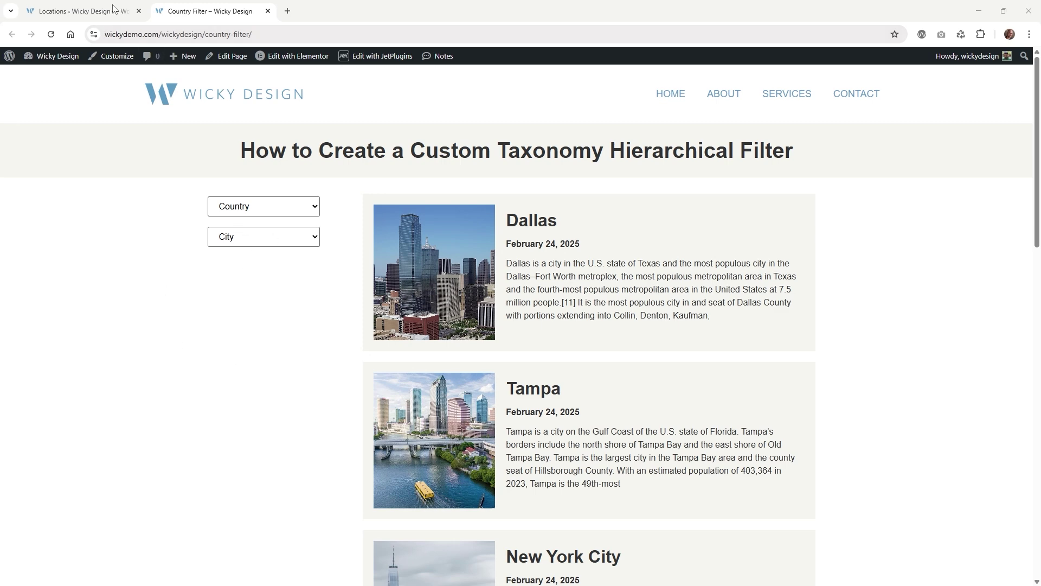
pyautogui.click(82, 11)
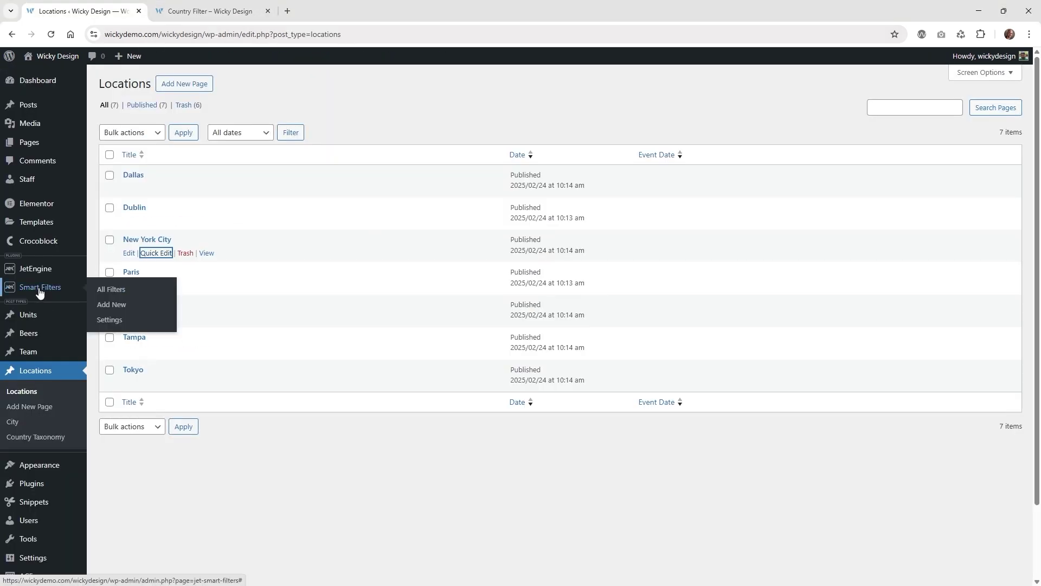
# - Open the Country Filter for editing from the Smart Filters list
pyautogui.click(39, 288)
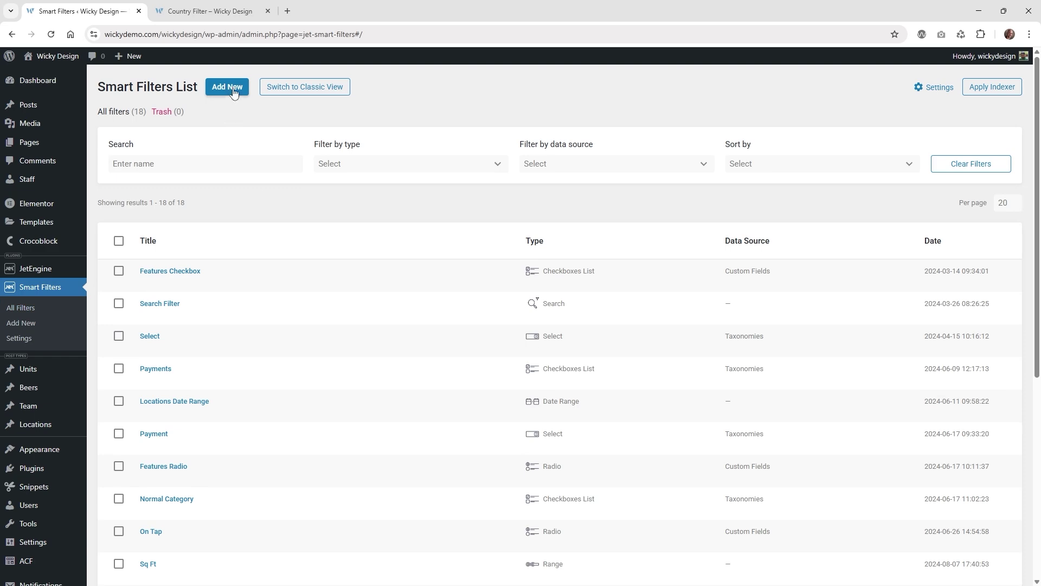
pyautogui.scroll(-5, 275, 439)
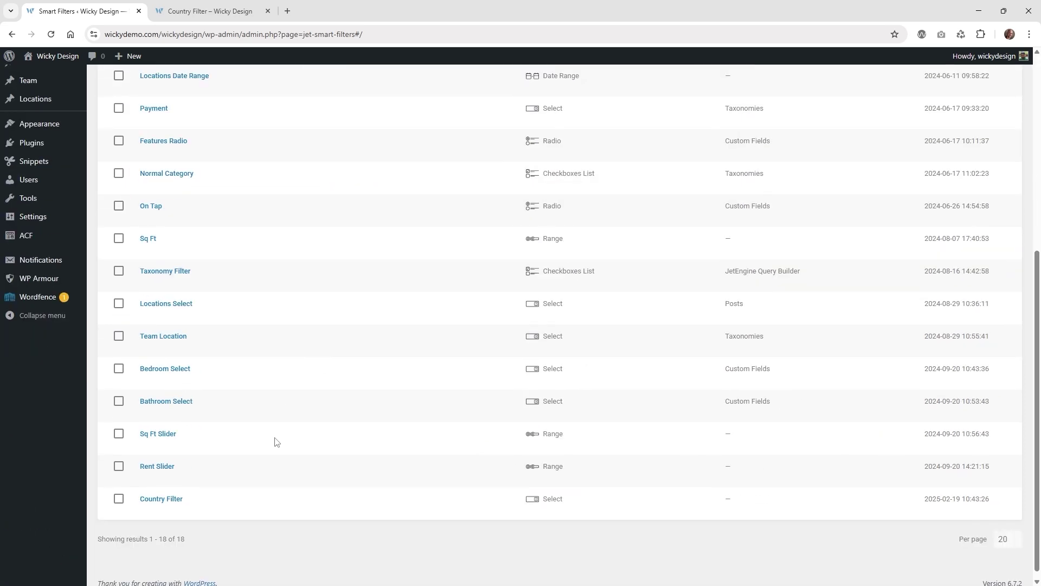
pyautogui.click(173, 497)
pyautogui.scroll(6, 262, 318)
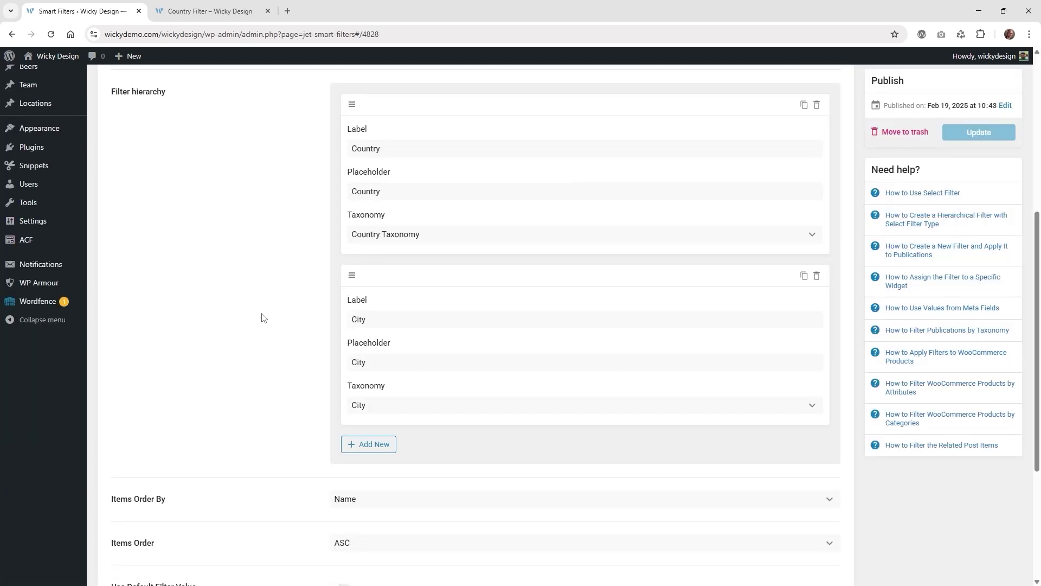
# - Review the filter's name and Select filter type, and switch its Is hierarchical option off and back on
pyautogui.click(390, 128)
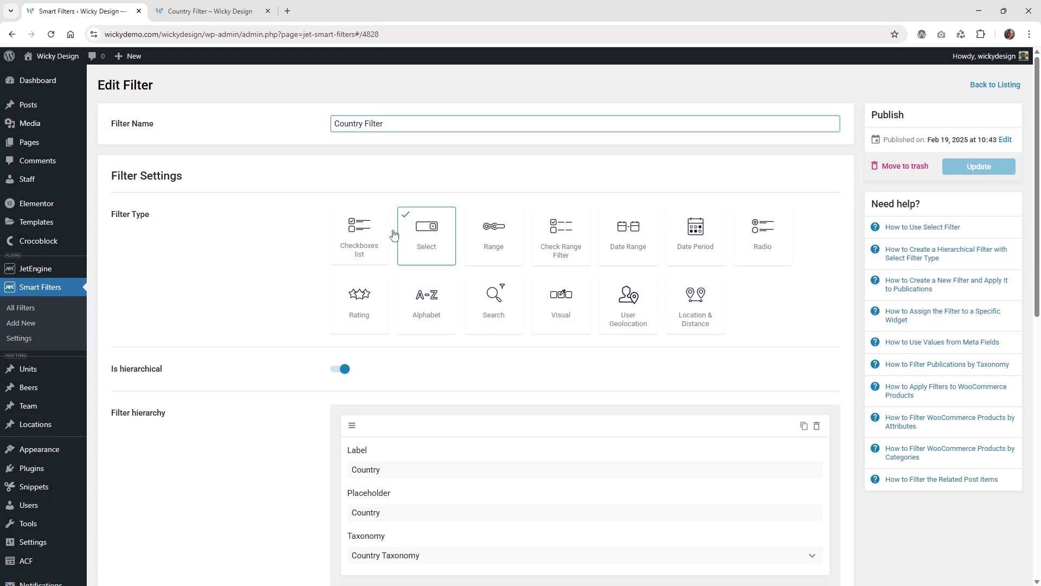
pyautogui.moveTo(402, 124); pyautogui.dragTo(328, 127)
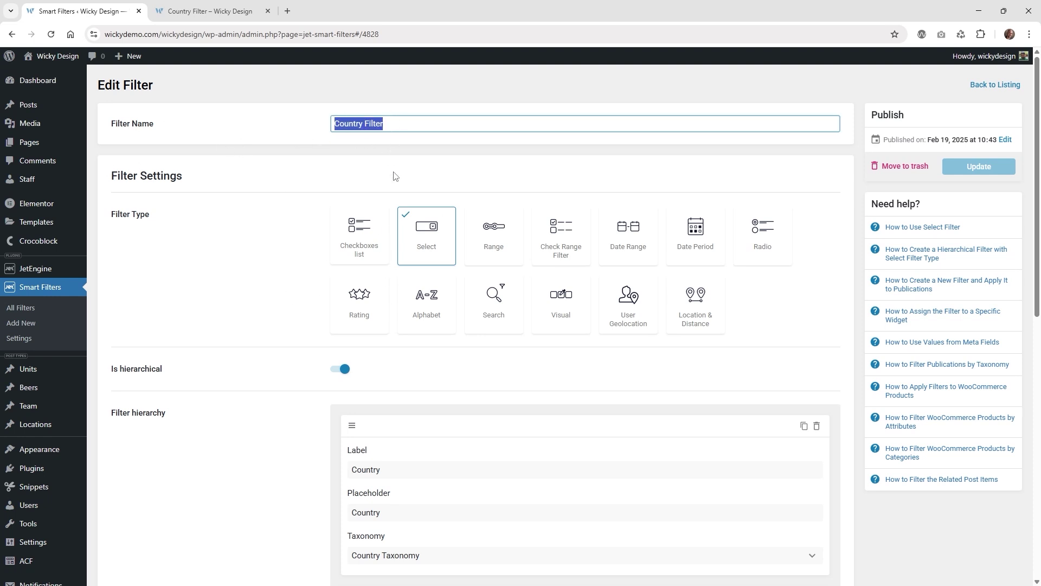
pyautogui.hotkey('alt', 'Tab')
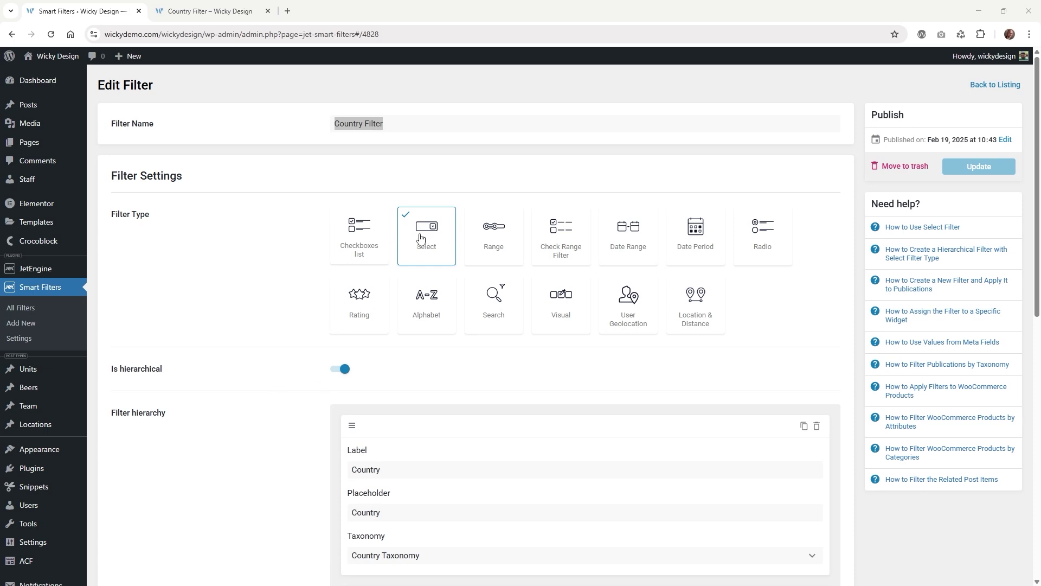
pyautogui.click(342, 370)
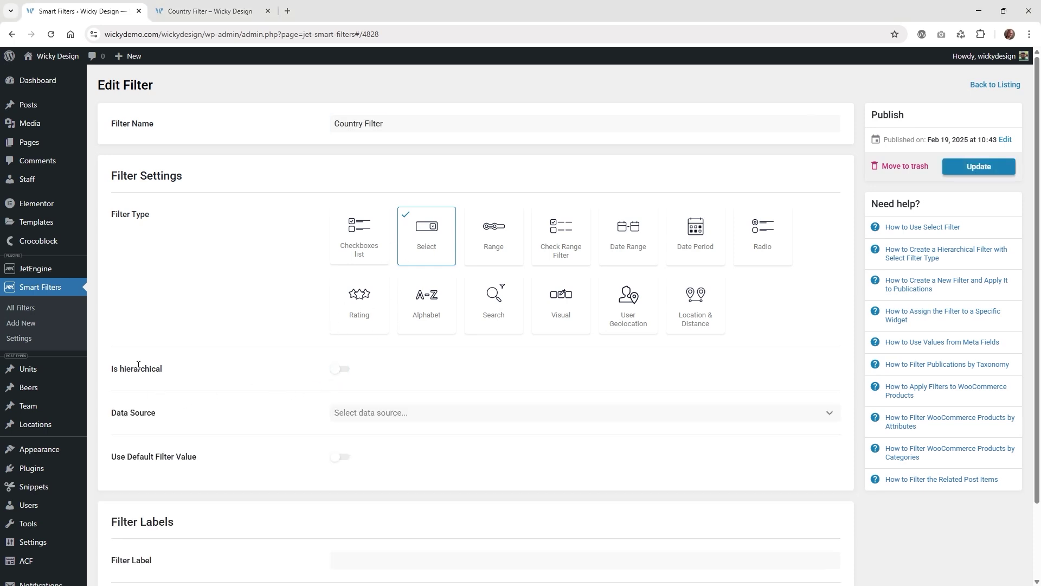
pyautogui.click(342, 370)
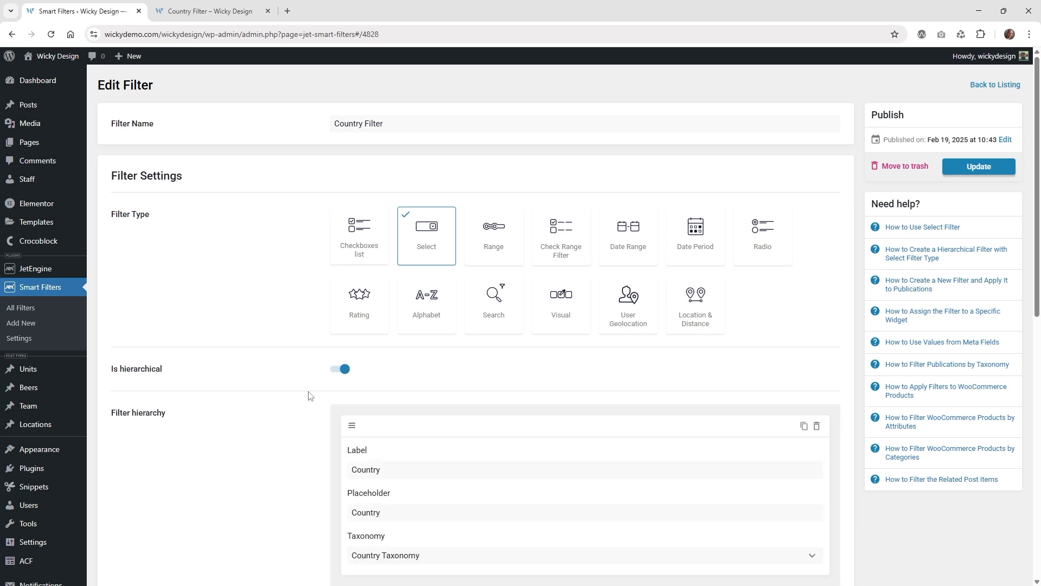
# - Review the label and placeholder of the filter hierarchy's Country level, and choose Country Taxonomy as its taxonomy
pyautogui.scroll(-3, 303, 397)
pyautogui.scroll(-2, 431, 297)
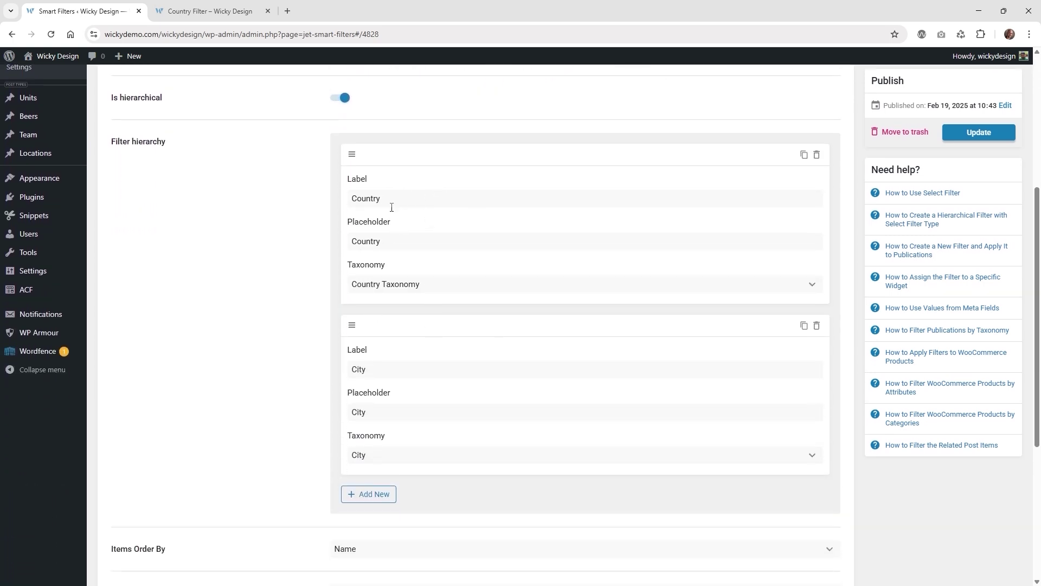
pyautogui.click(408, 201)
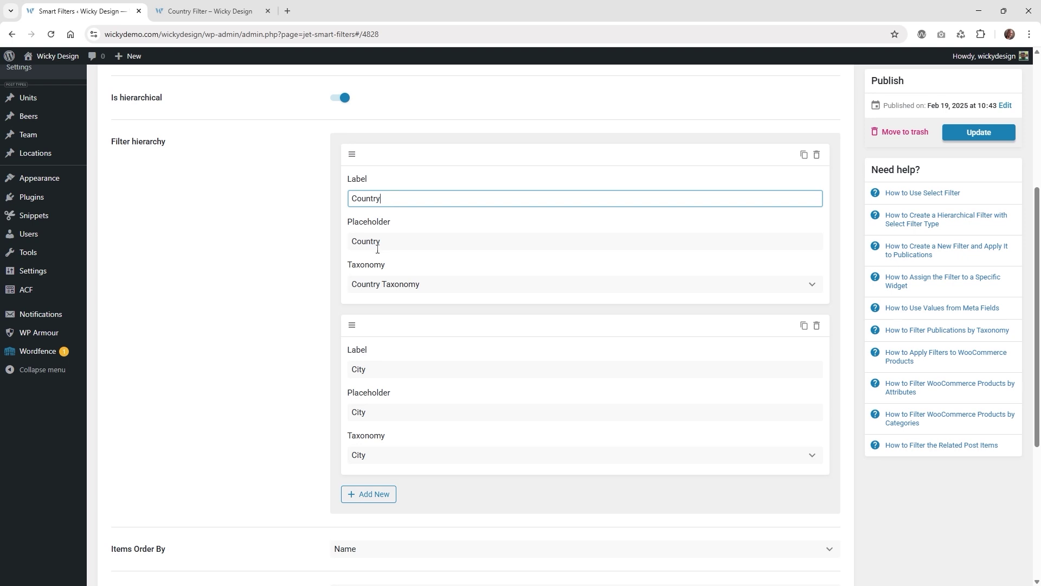
pyautogui.click(376, 245)
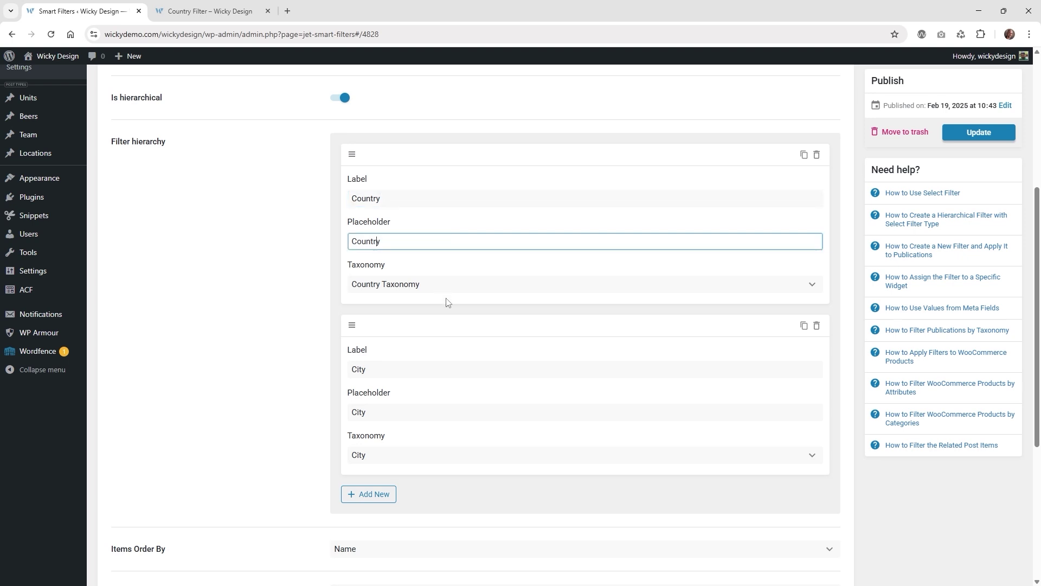
pyautogui.click(439, 283)
pyautogui.scroll(-1, 460, 338)
pyautogui.scroll(-2, 458, 338)
pyautogui.scroll(1, 459, 334)
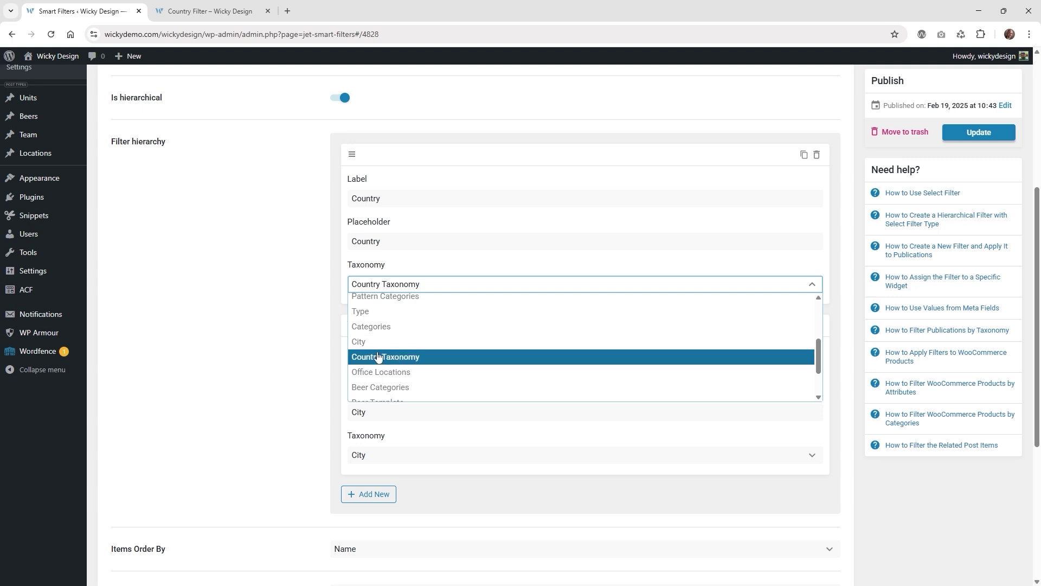
pyautogui.click(378, 356)
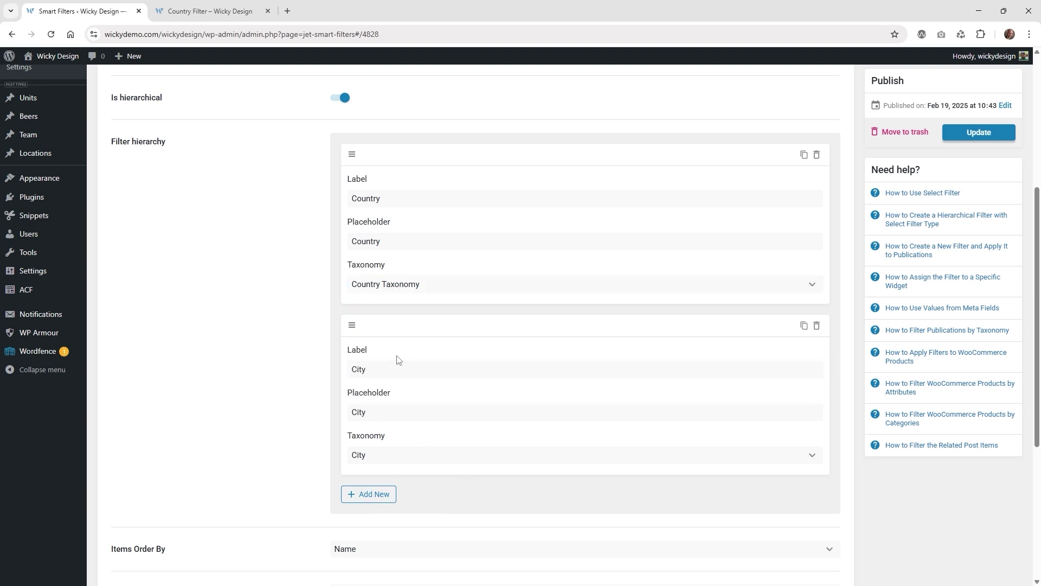
# - Examine the taxonomy options for the filter hierarchy's City level and close the list
pyautogui.click(392, 455)
pyautogui.scroll(-5, 441, 495)
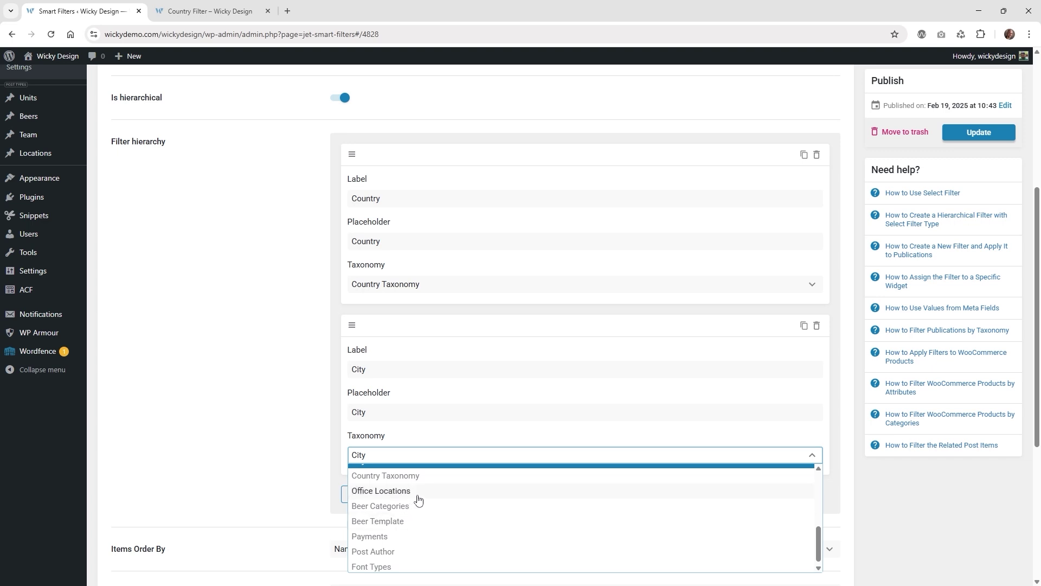
pyautogui.scroll(2, 444, 493)
pyautogui.scroll(-2, 298, 491)
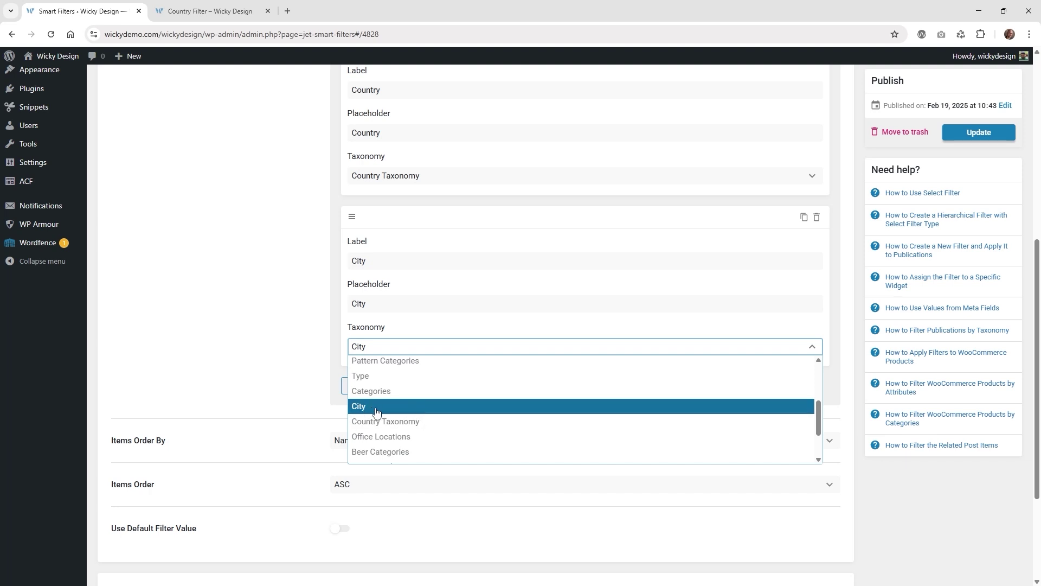
pyautogui.click(293, 329)
pyautogui.scroll(3, 464, 282)
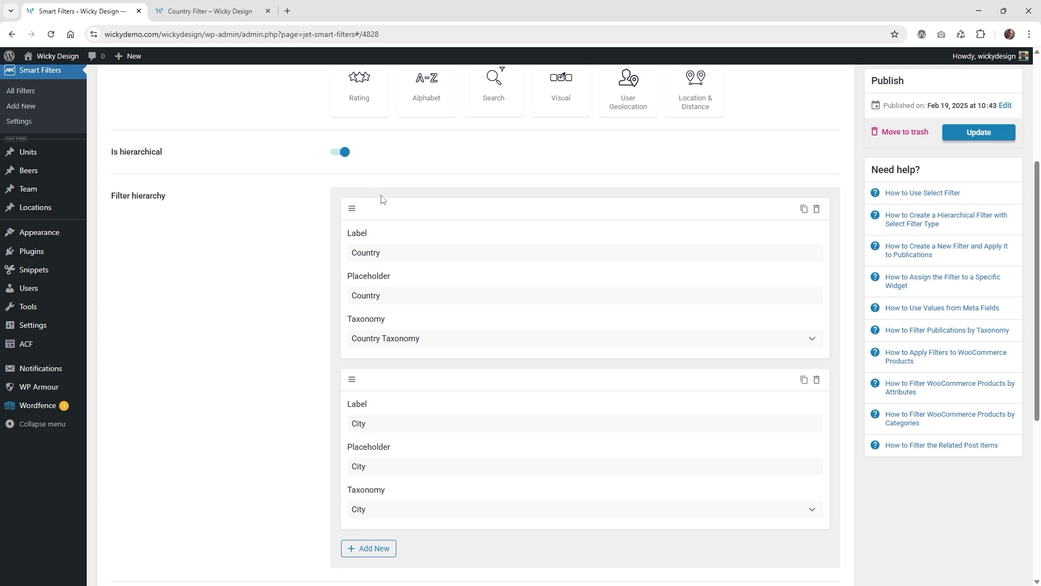
# - Filter the demo page's locations by United States and compare the city options before and after choosing the country
pyautogui.click(206, 11)
pyautogui.click(267, 237)
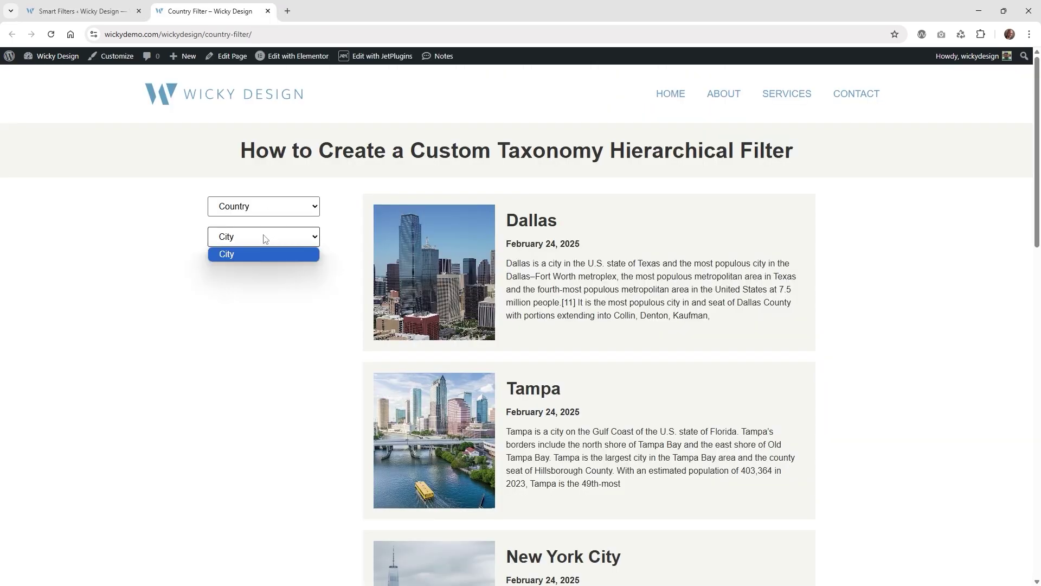
pyautogui.click(266, 199)
pyautogui.click(272, 211)
pyautogui.click(264, 281)
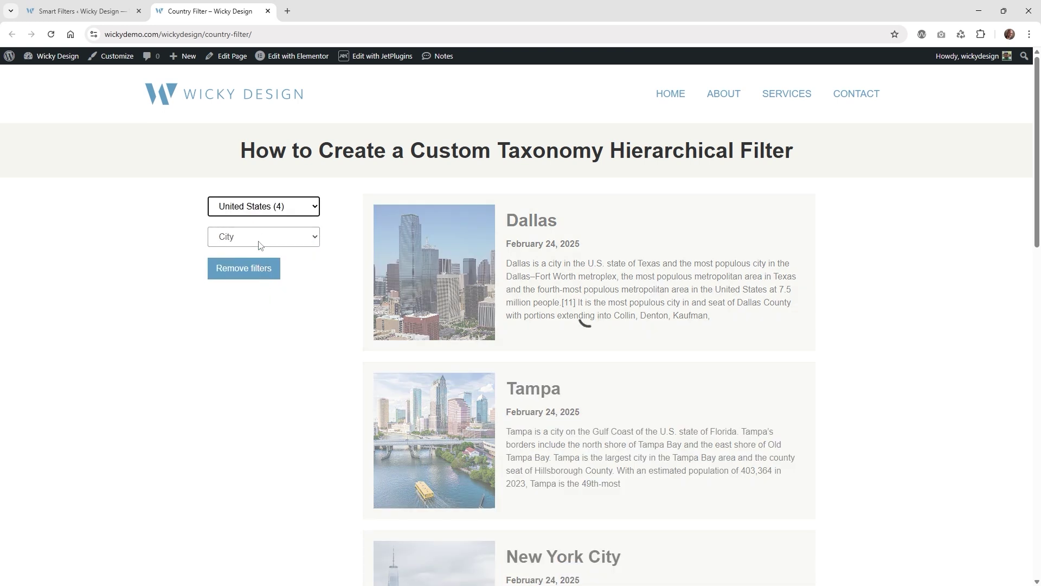
pyautogui.click(262, 242)
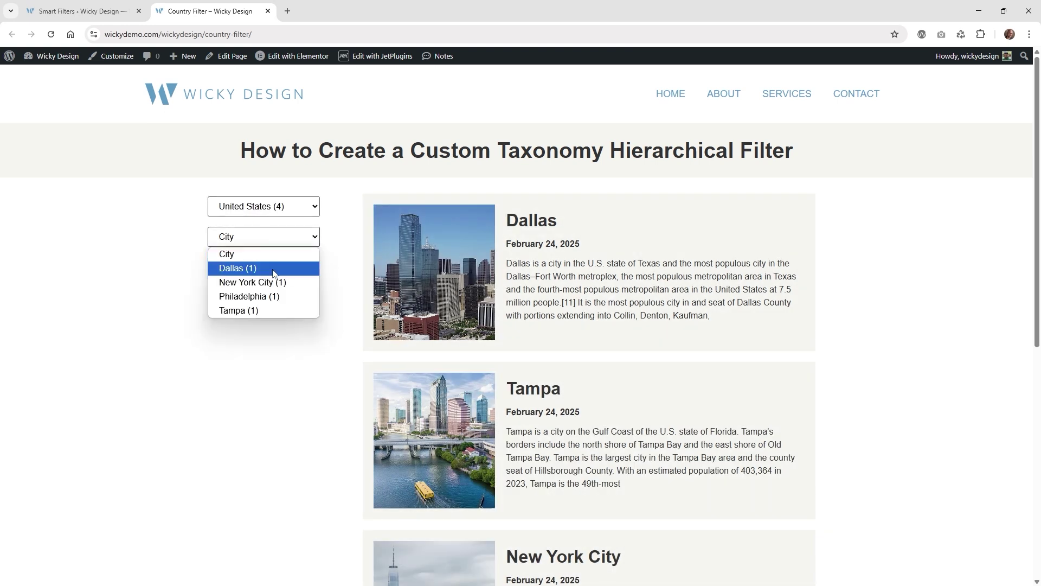
pyautogui.click(118, 295)
pyautogui.click(234, 202)
pyautogui.click(166, 217)
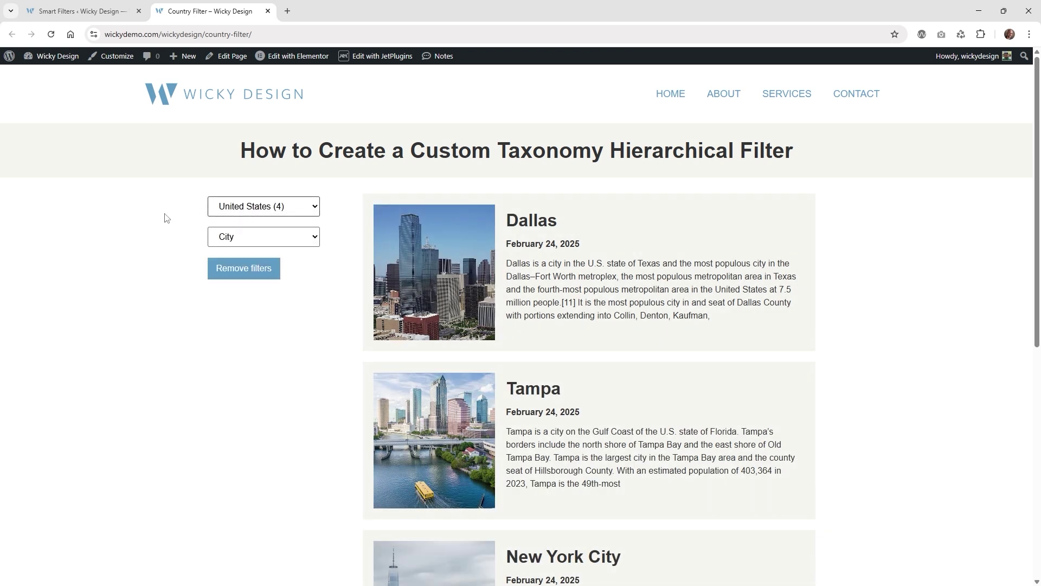
# - Return to the Country Filter settings and review the item ordering, default value and filter label options
pyautogui.click(81, 10)
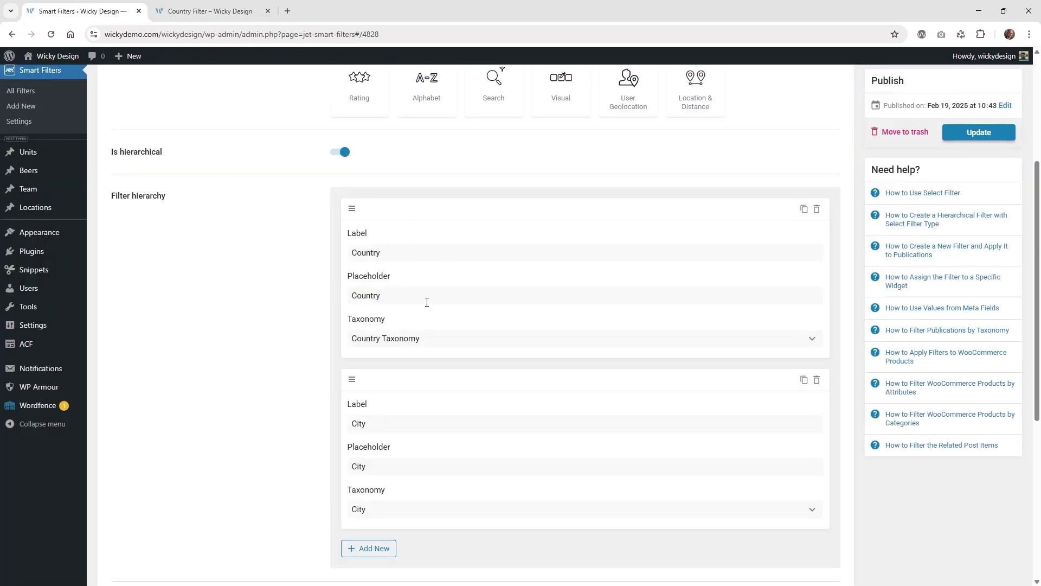
pyautogui.scroll(-5, 274, 399)
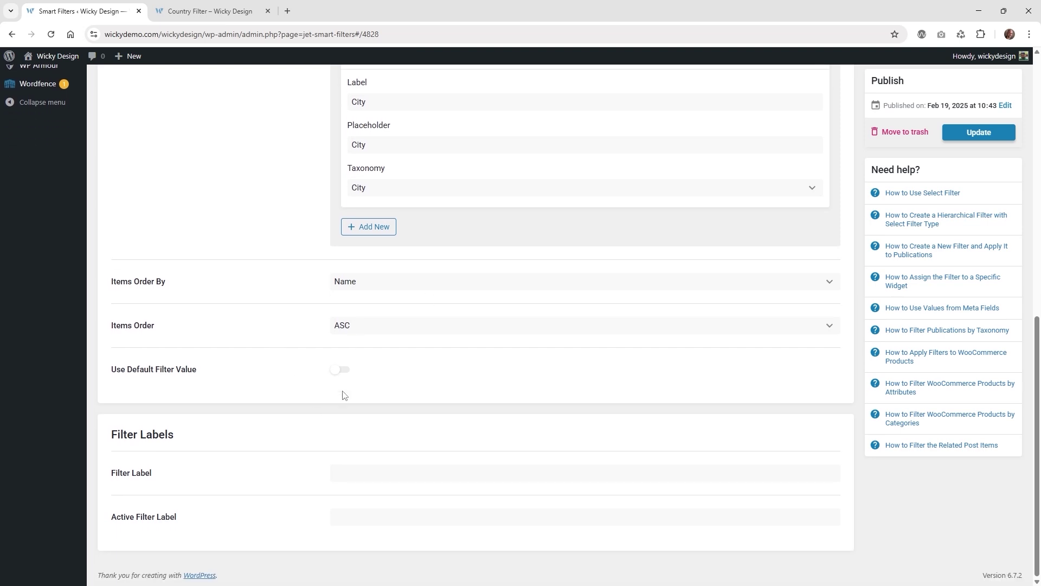
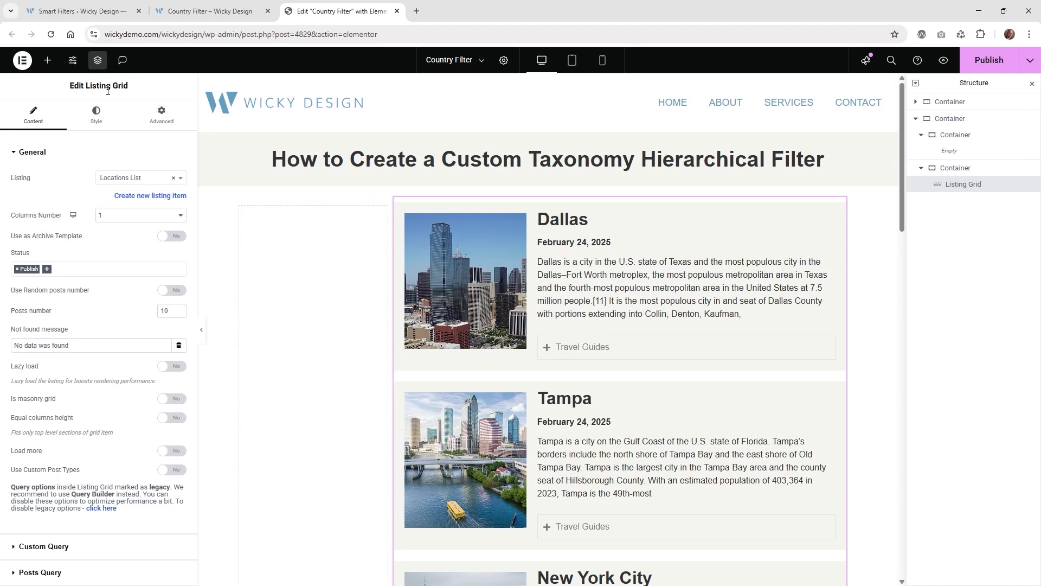
# - Add a Select Filter widget to the empty container beside the Listing Grid in the Elementor editor
pyautogui.click(47, 61)
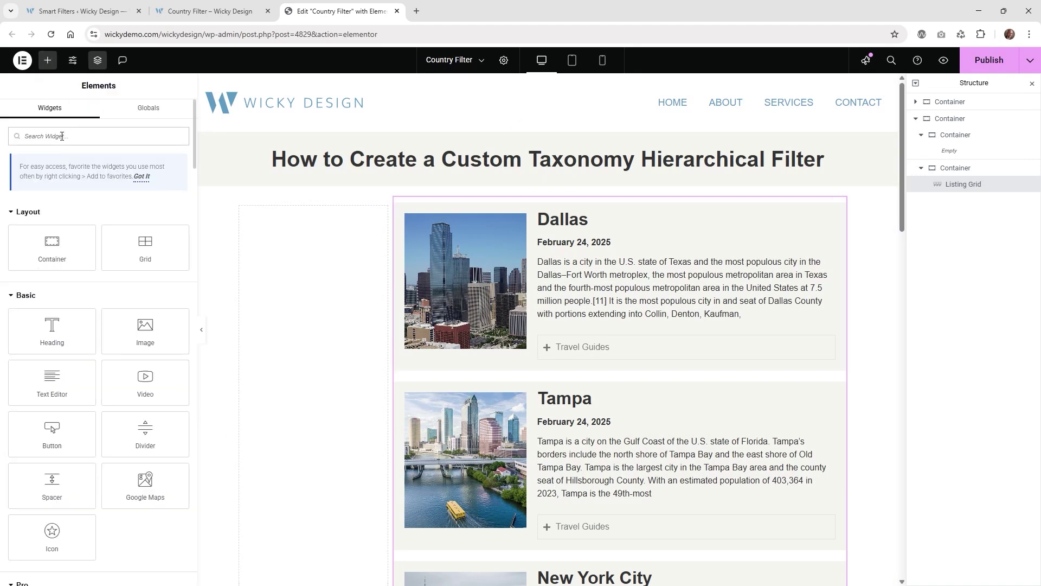
pyautogui.write('sel')
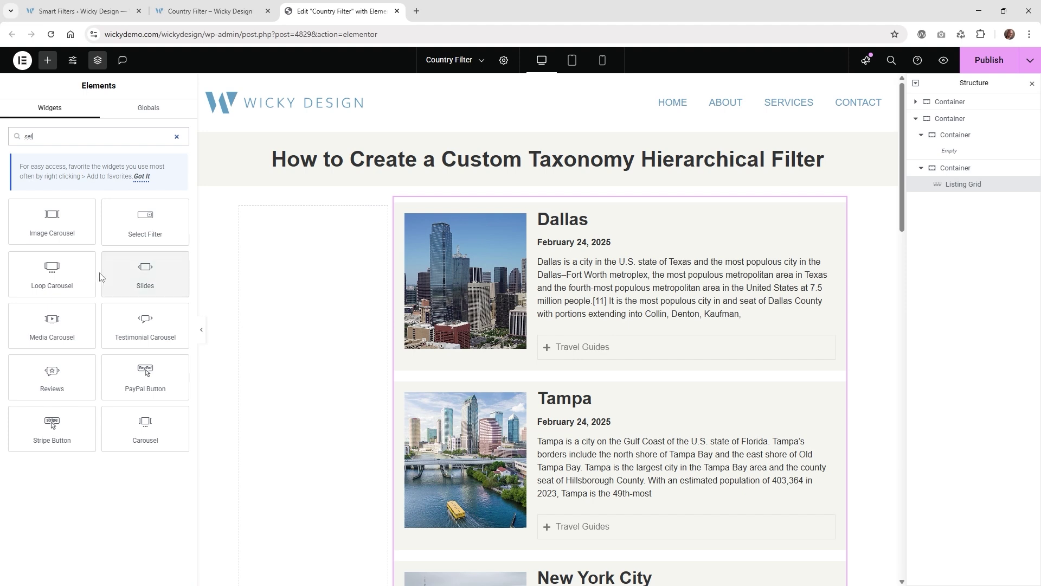
pyautogui.moveTo(146, 227); pyautogui.dragTo(336, 276)
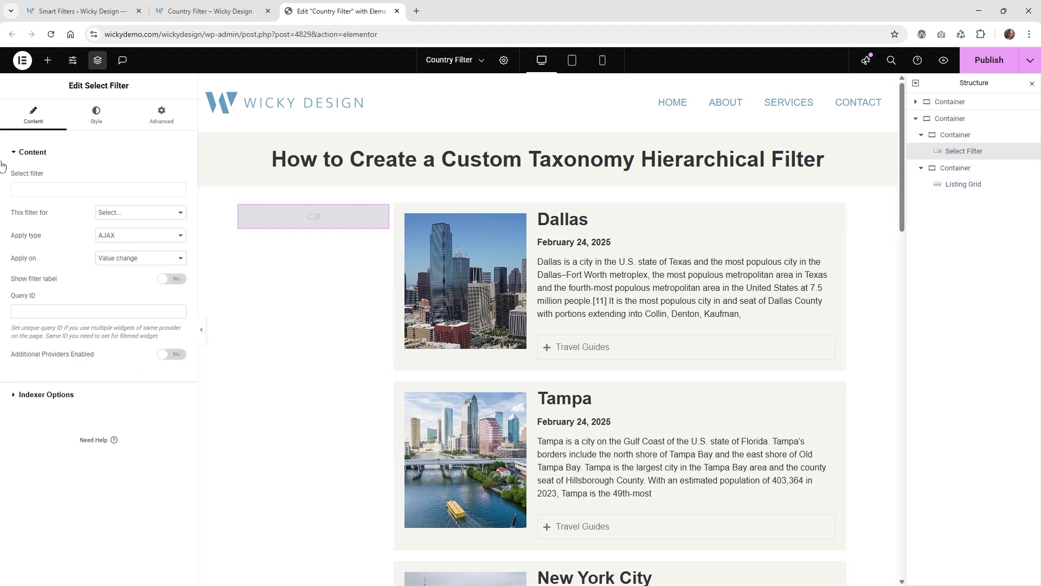
# - Assign the Country Filter to the Select Filter widget and set This filter for to JetEngine
pyautogui.click(57, 189)
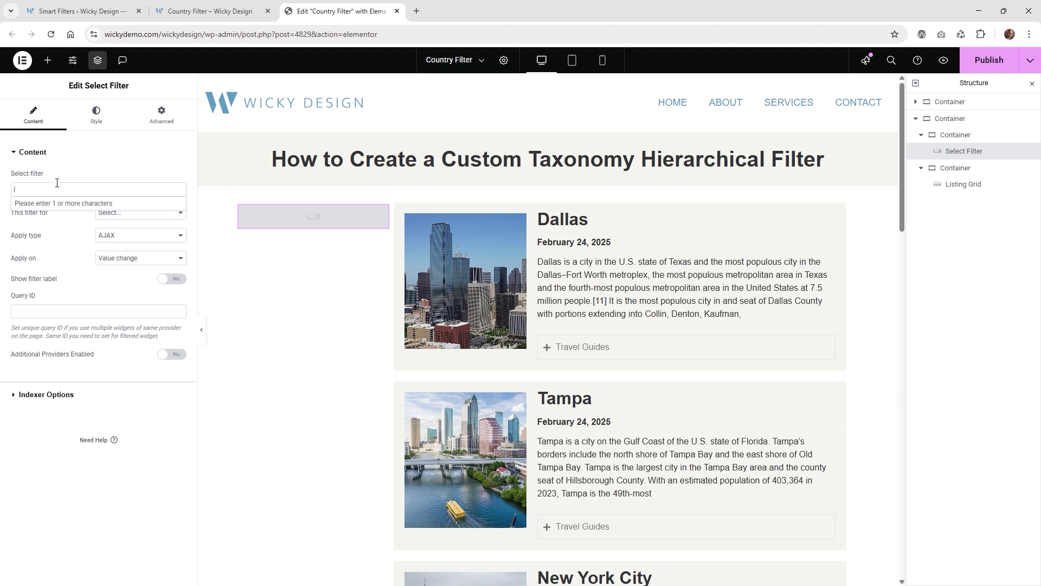
pyautogui.write('coun')
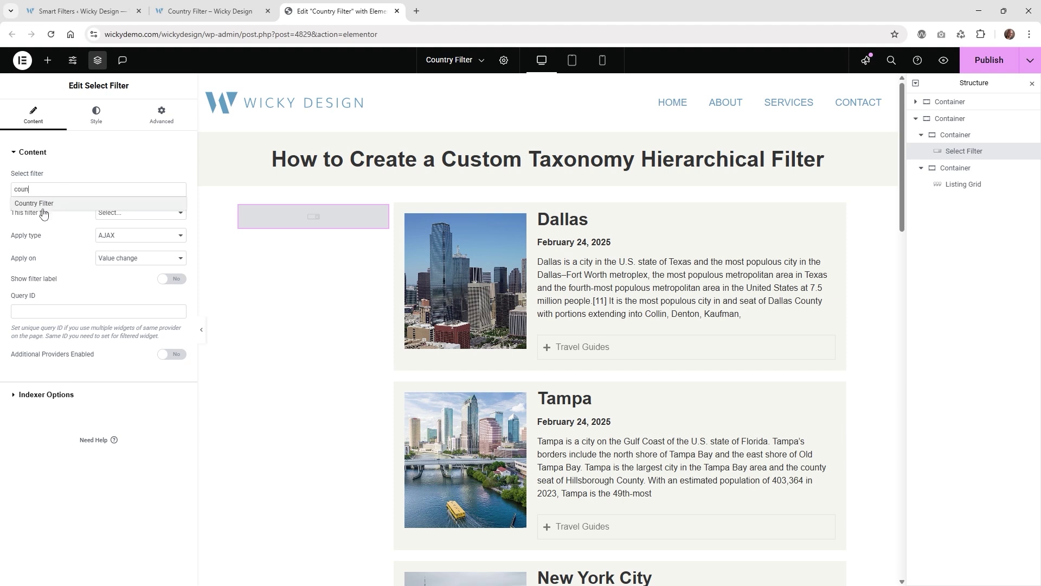
pyautogui.click(43, 204)
pyautogui.click(125, 215)
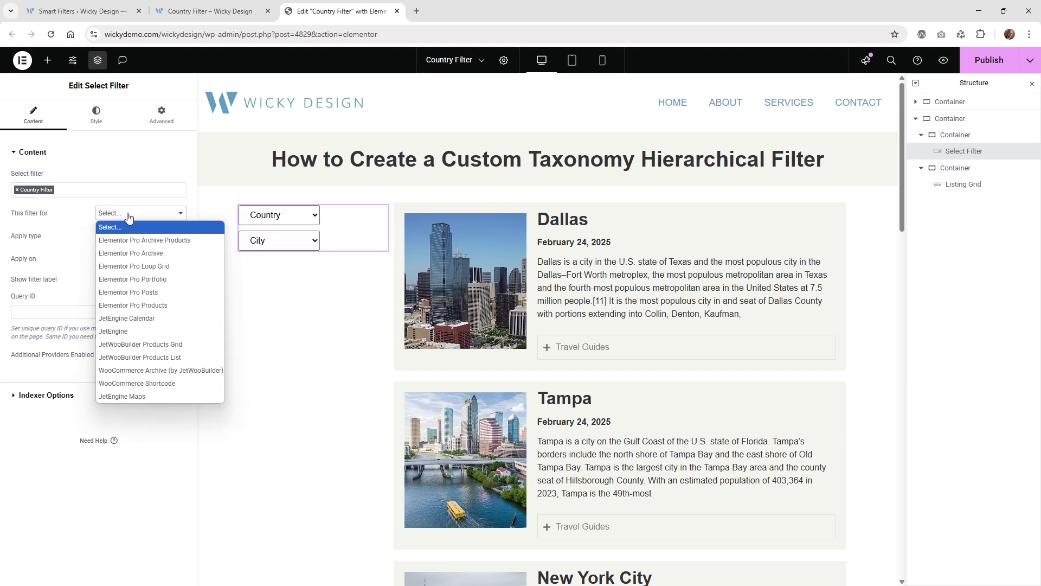
pyautogui.click(153, 331)
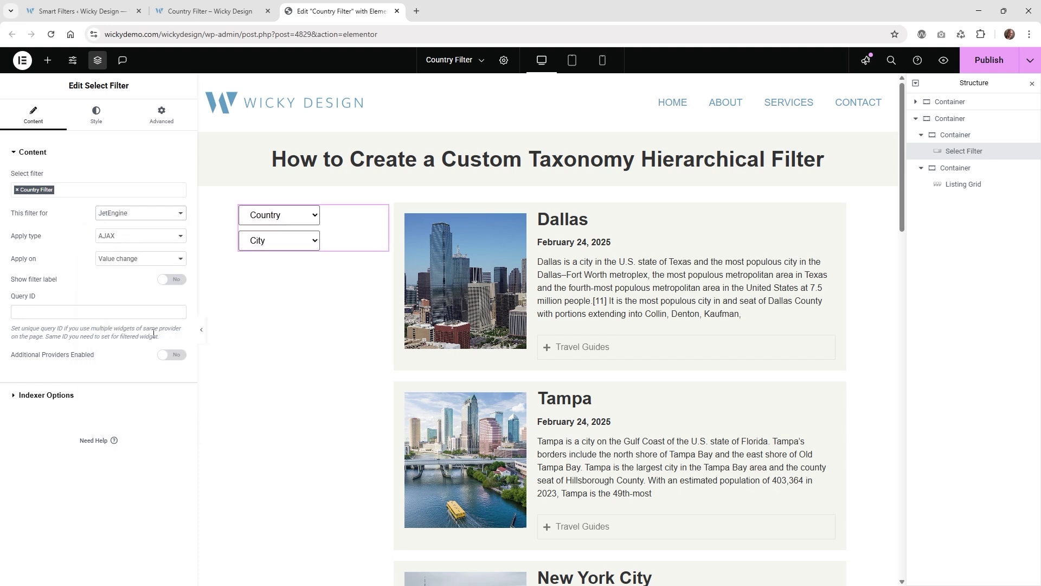
# - Inspect the Listing Grid widget, then review the Select Filter's available providers under This filter for
pyautogui.click(962, 188)
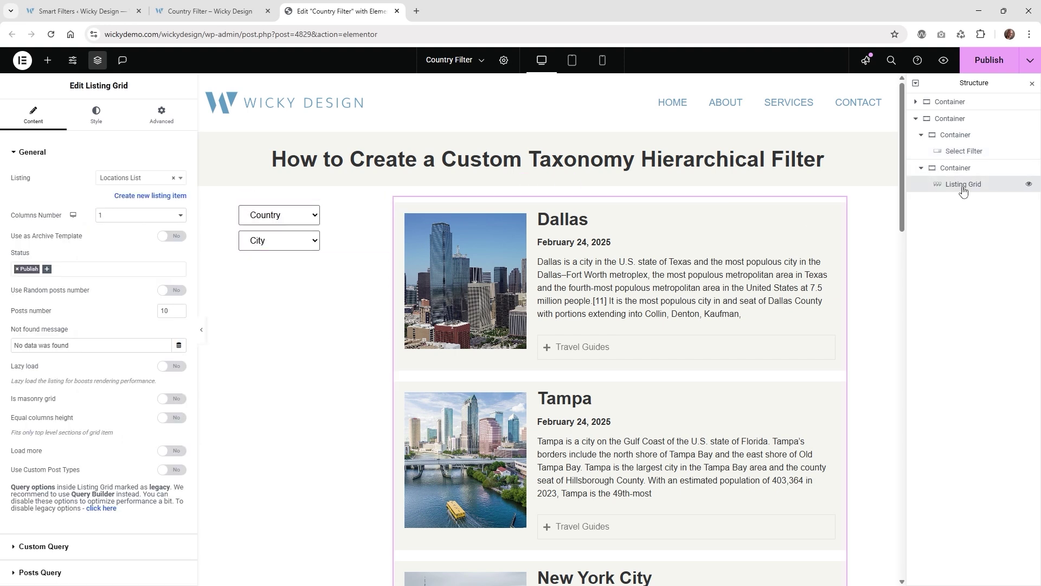
pyautogui.click(370, 216)
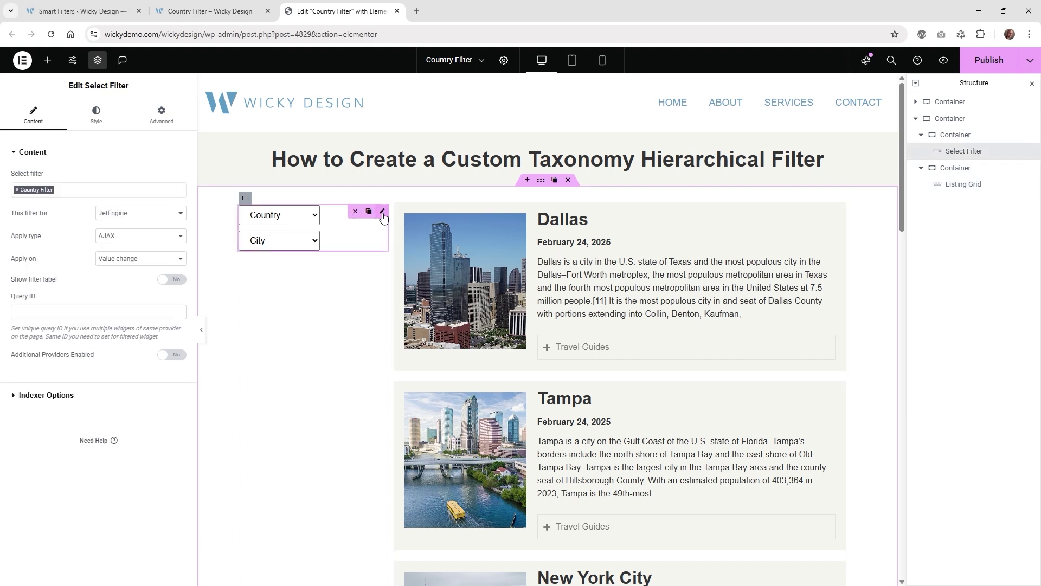
pyautogui.click(117, 217)
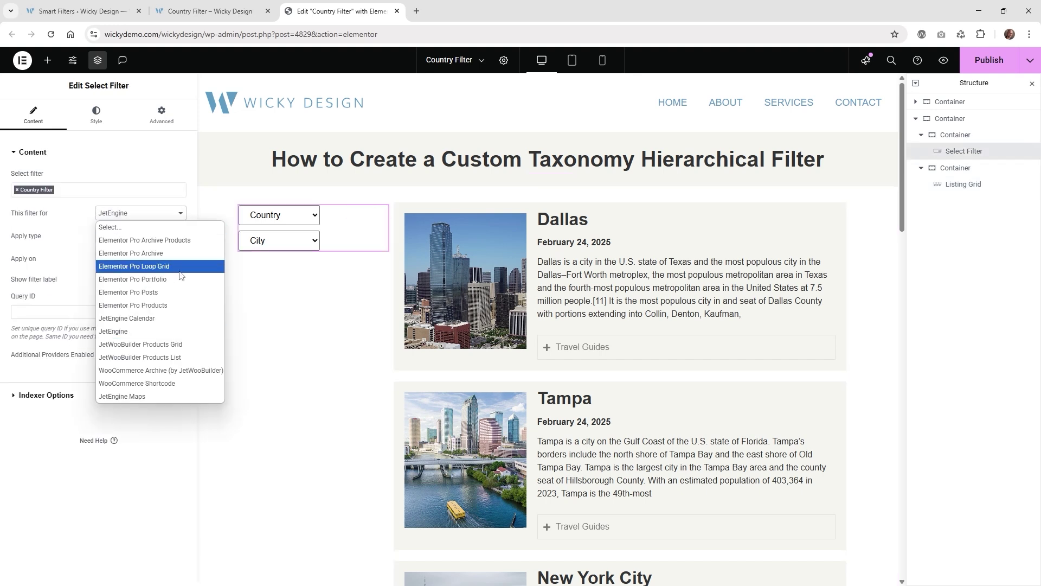
pyautogui.click(94, 439)
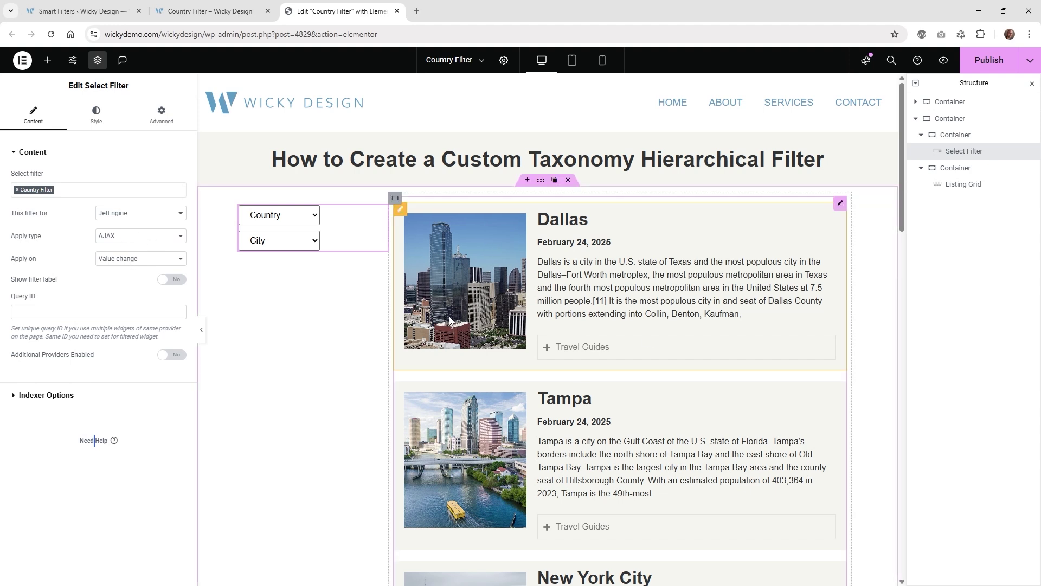
# - Set the Select Filter's select width to 75 percent
pyautogui.click(96, 115)
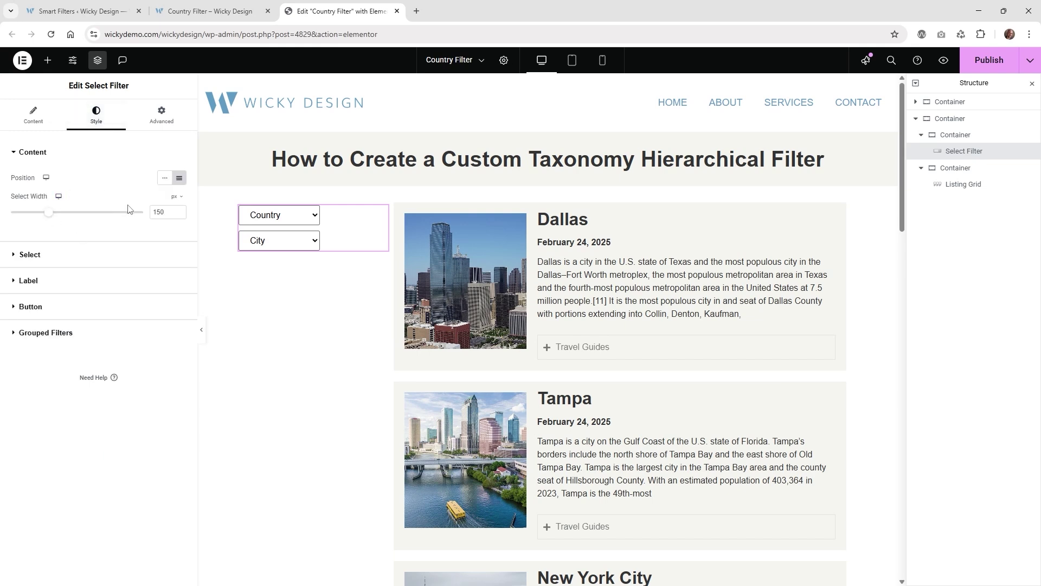
pyautogui.click(178, 200)
pyautogui.click(173, 196)
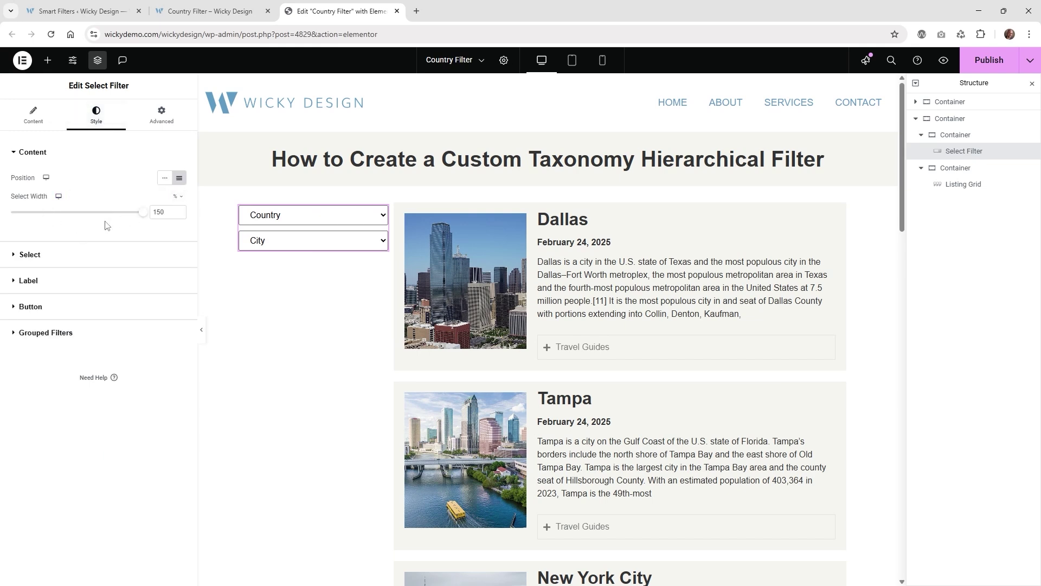
pyautogui.moveTo(141, 213); pyautogui.dragTo(105, 219)
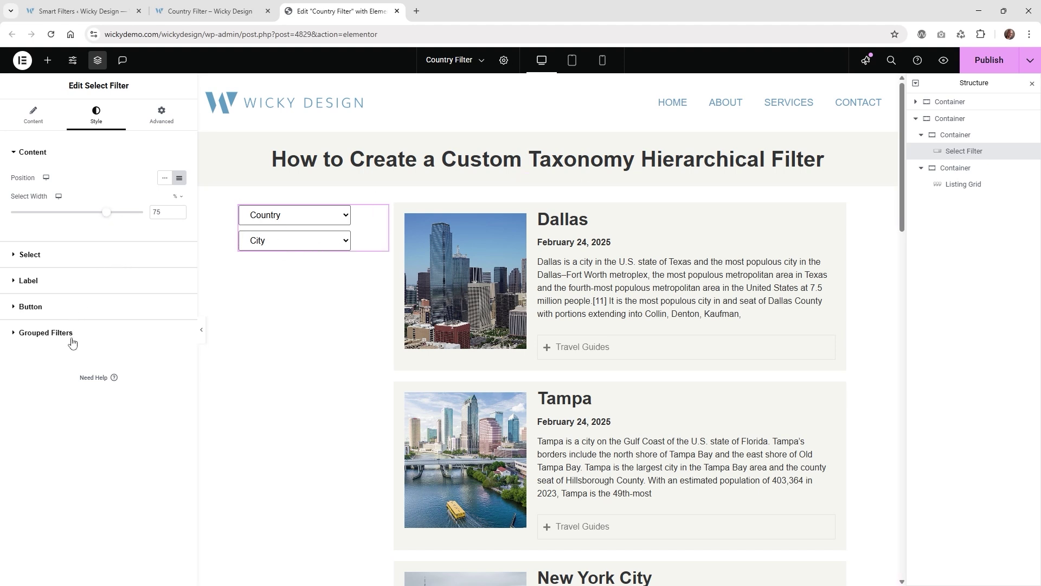
# - Set the vertical space between the grouped Country and City filters to 20 and publish the page
pyautogui.click(39, 334)
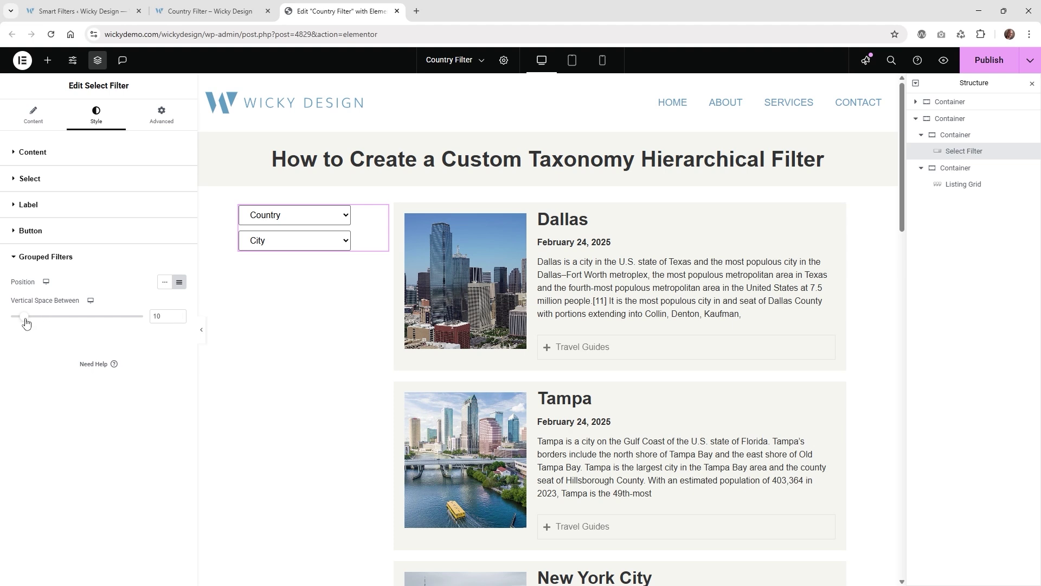
pyautogui.moveTo(25, 317); pyautogui.dragTo(37, 320)
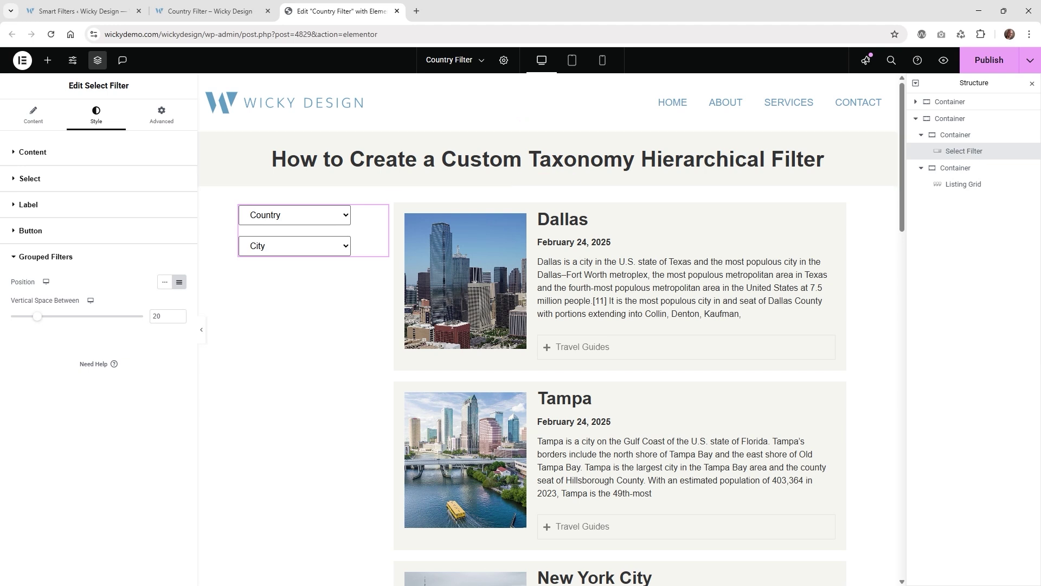
pyautogui.click(988, 60)
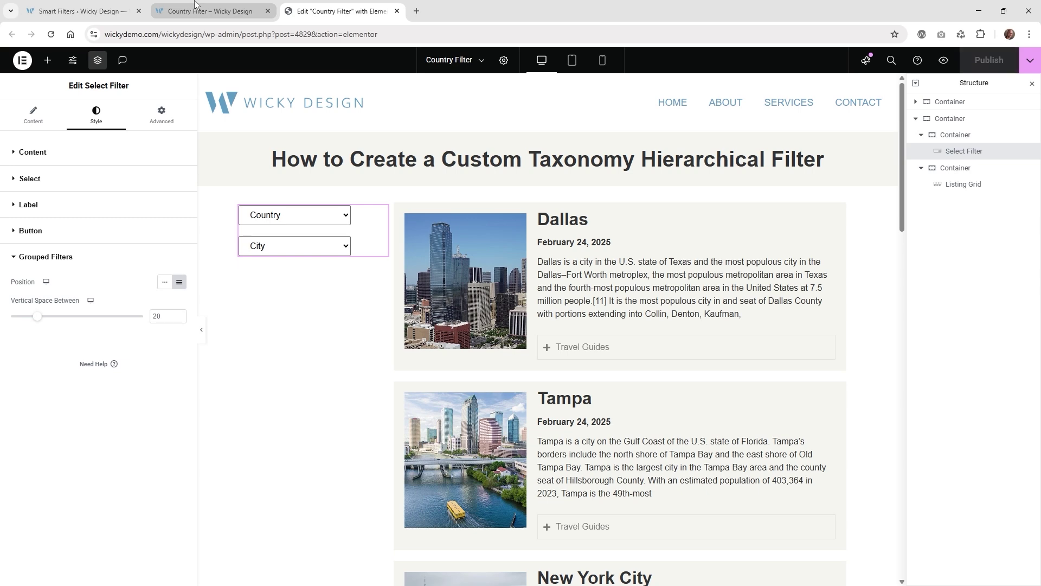
# - Reload the live Country Filter page and filter the locations by United States and New York City
pyautogui.click(210, 11)
pyautogui.click(52, 34)
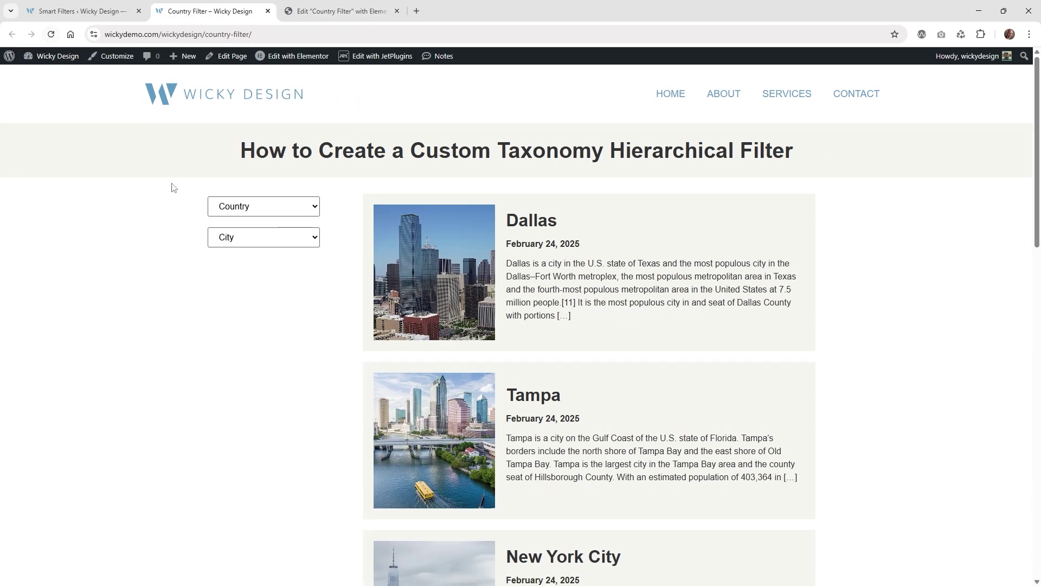
pyautogui.click(231, 212)
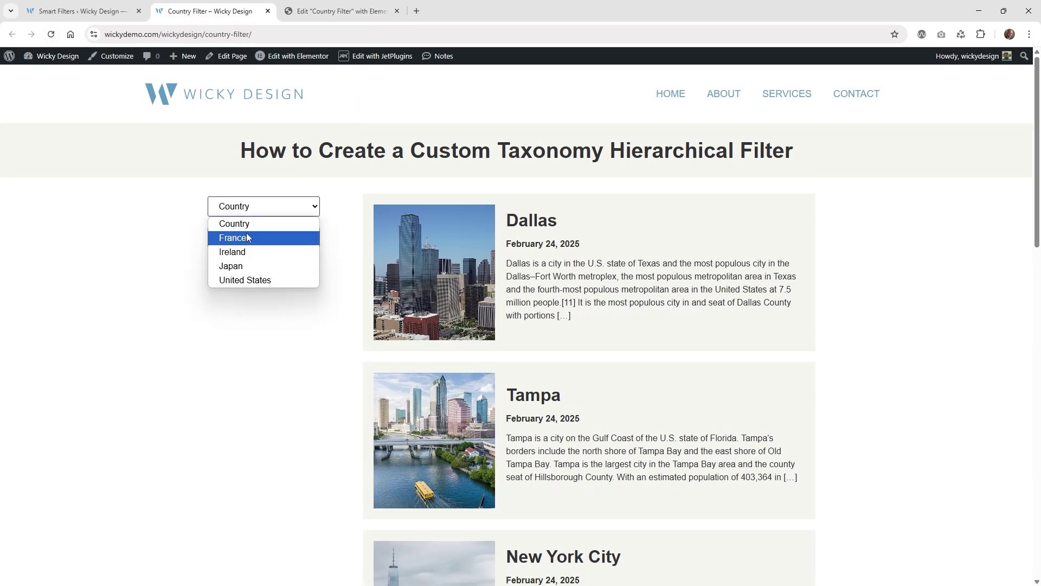
pyautogui.click(281, 279)
pyautogui.click(284, 237)
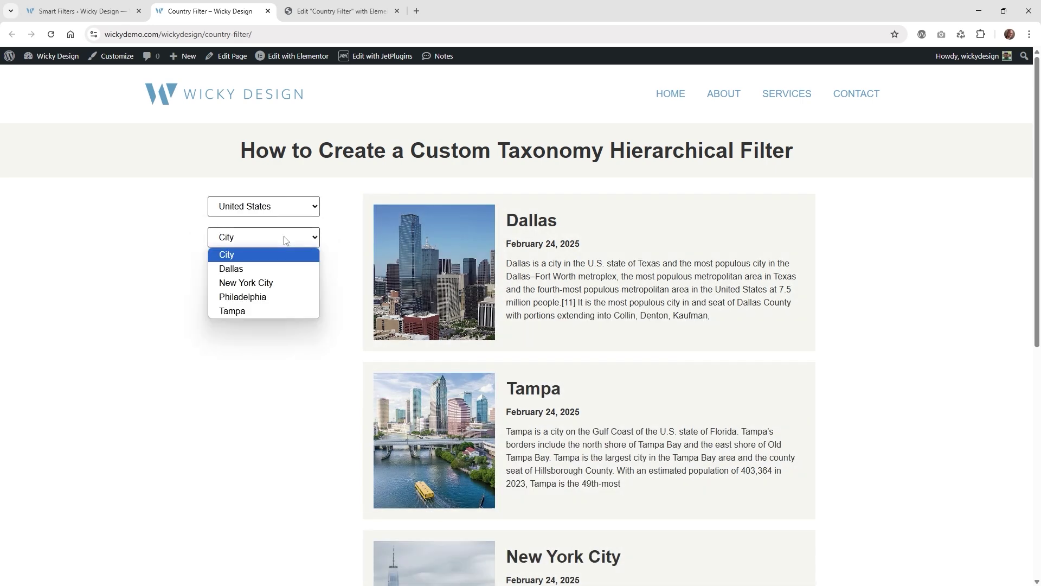
pyautogui.click(282, 281)
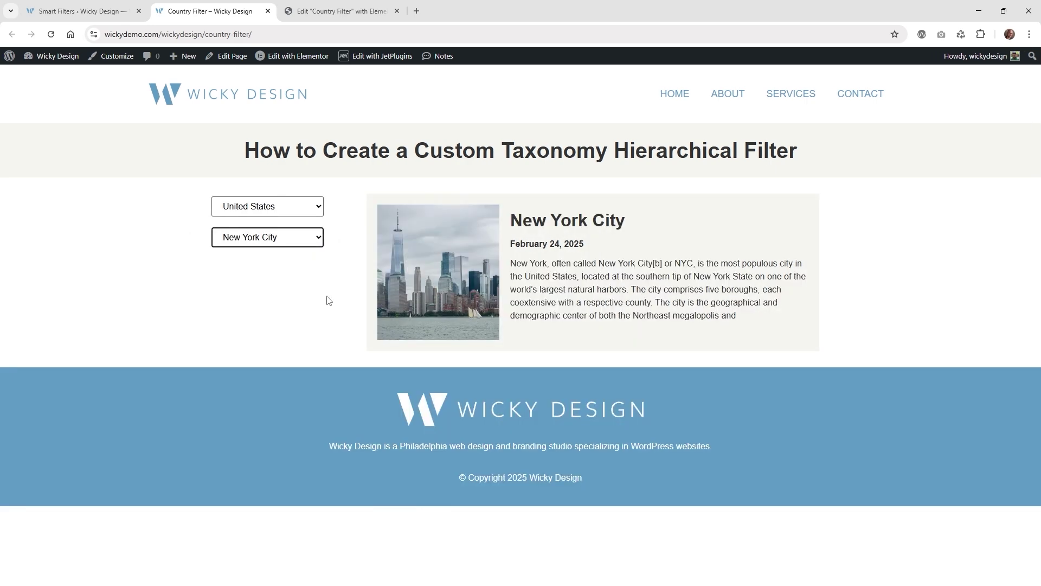
# - Examine the country choices in the live page's filter while keeping United States selected
pyautogui.click(282, 207)
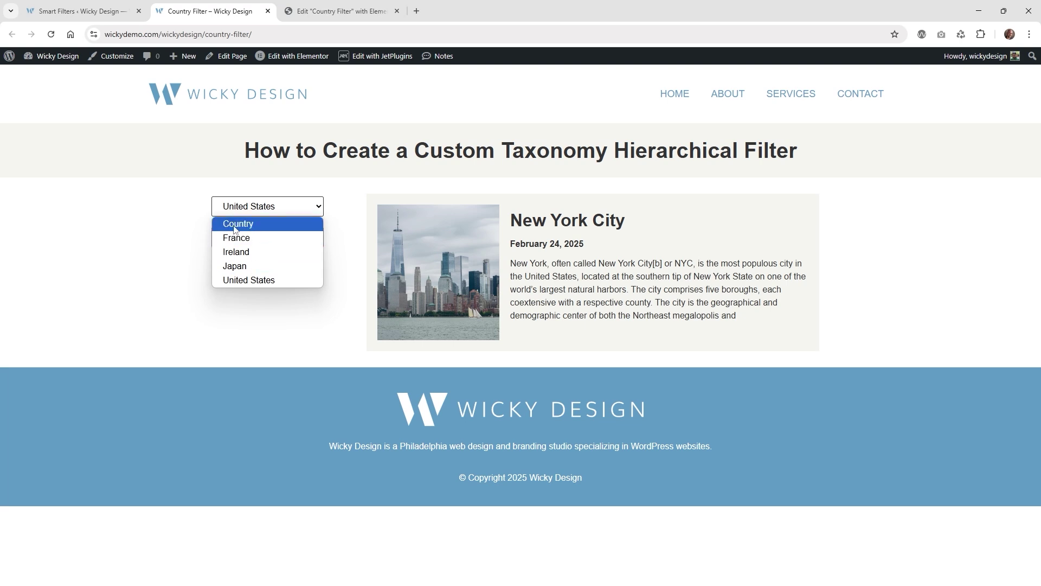
pyautogui.press('Down')
pyautogui.click(163, 303)
pyautogui.click(246, 213)
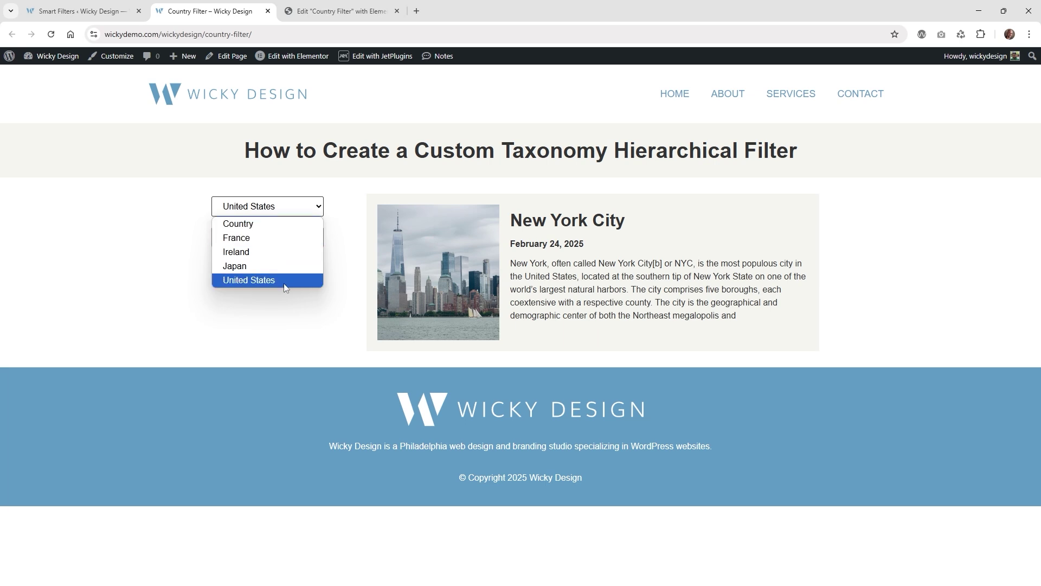
pyautogui.click(181, 253)
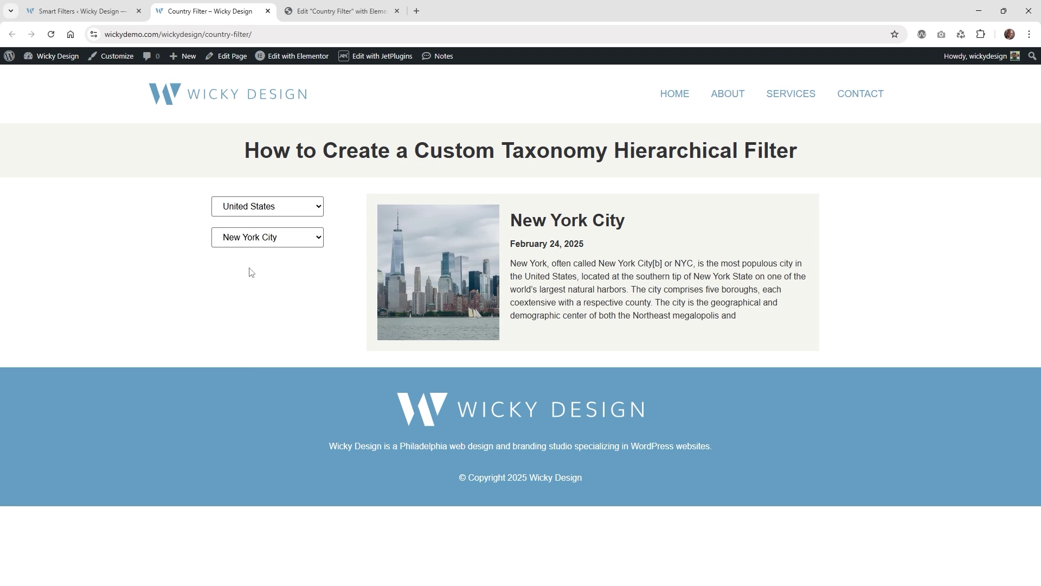
# - Return to the WordPress admin and open the Indexer Settings of JetSmartFilters
pyautogui.click(61, 5)
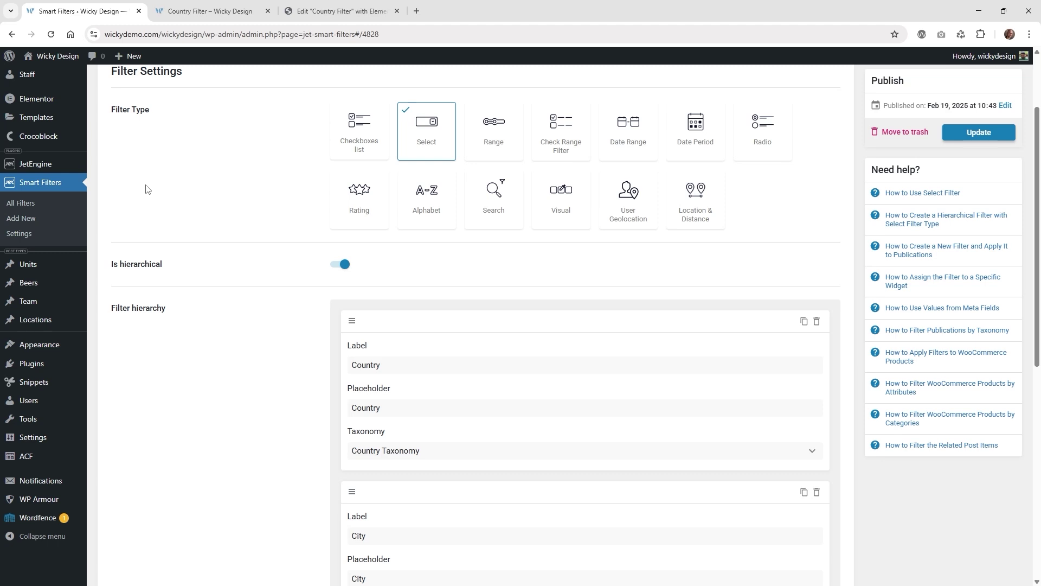
pyautogui.scroll(2, 170, 251)
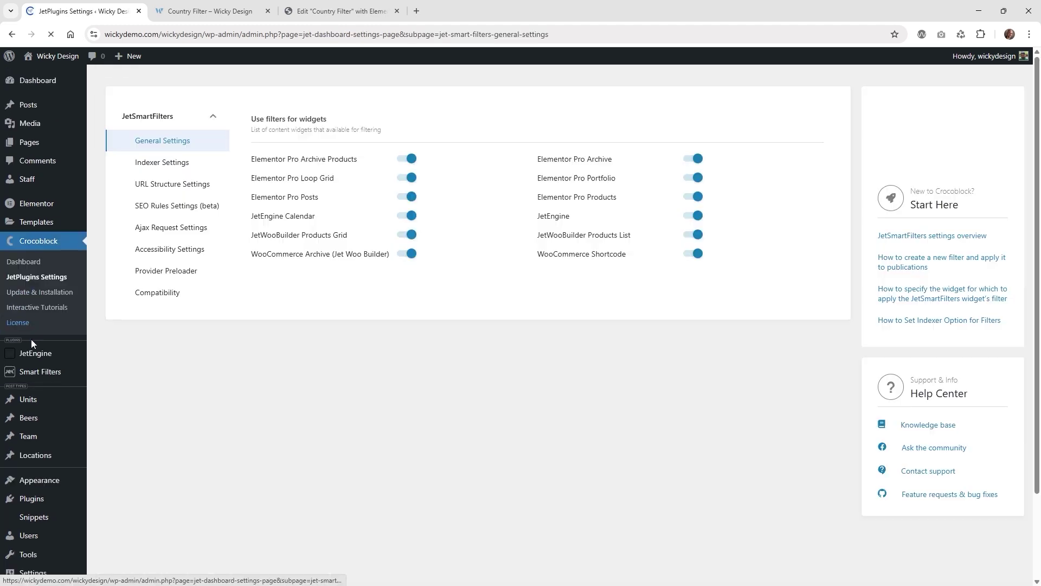
pyautogui.click(163, 171)
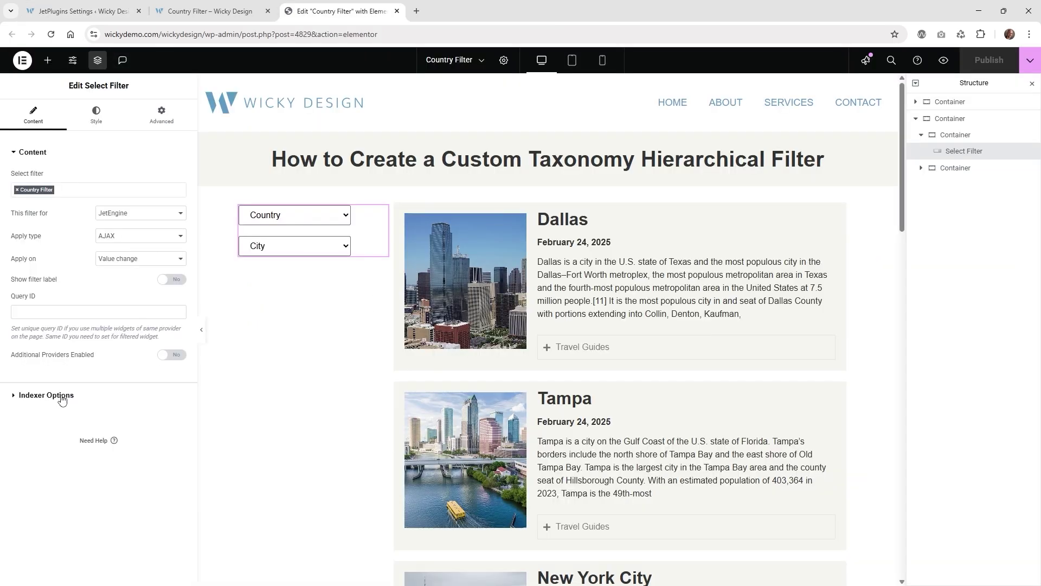
# - In the Elementor editor, enable Apply Indexer and Show Counter for the Select Filter and set If Item Empty to Disable
pyautogui.click(37, 395)
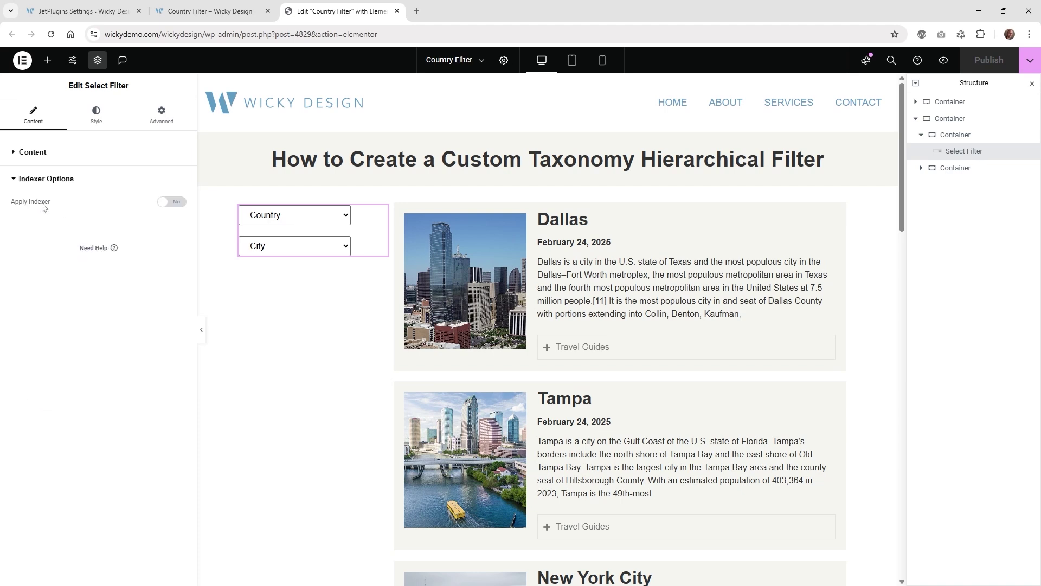
pyautogui.click(172, 202)
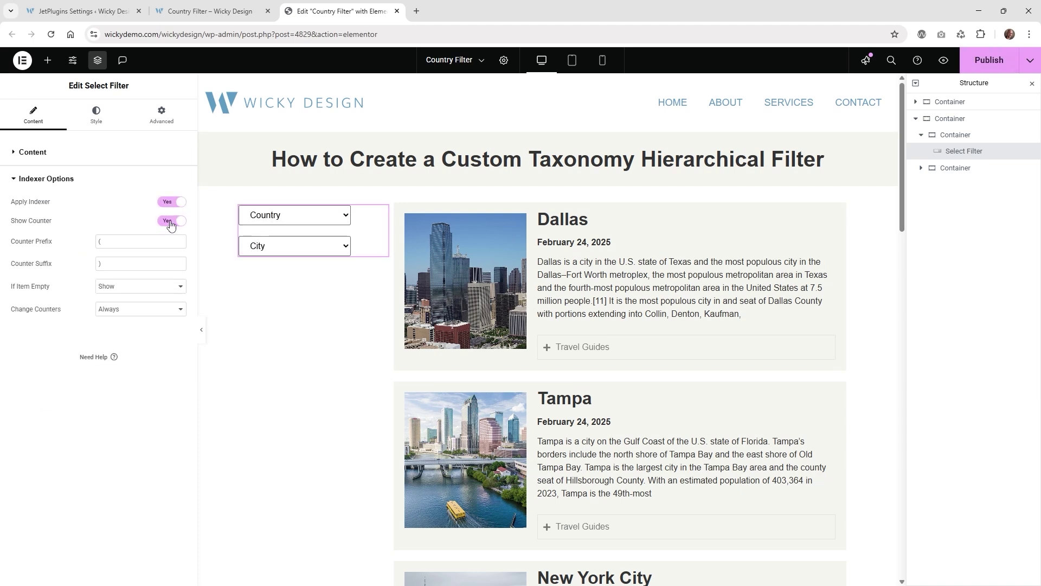
pyautogui.click(122, 242)
pyautogui.click(109, 265)
pyautogui.click(107, 287)
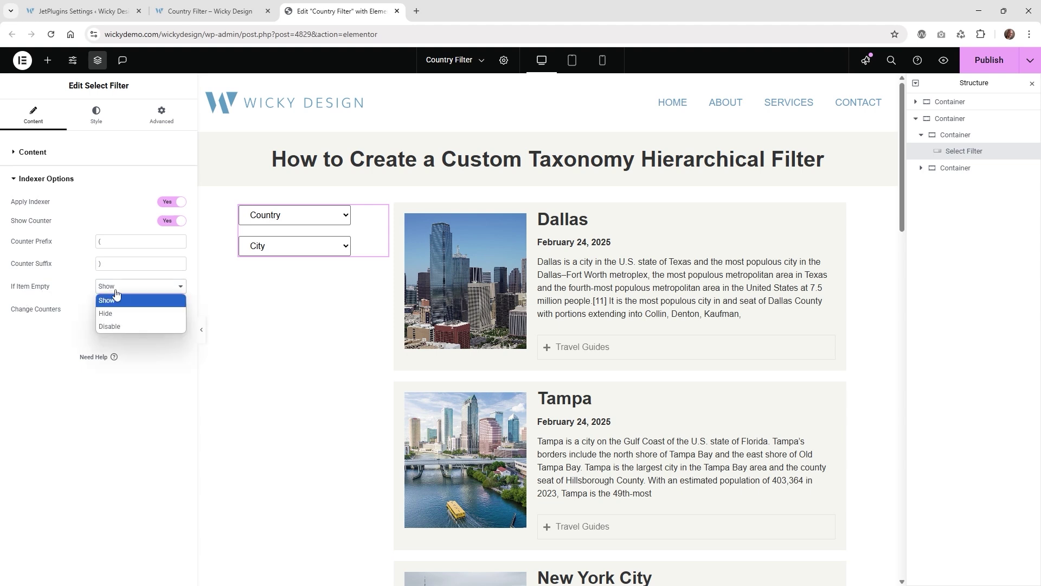
pyautogui.click(145, 327)
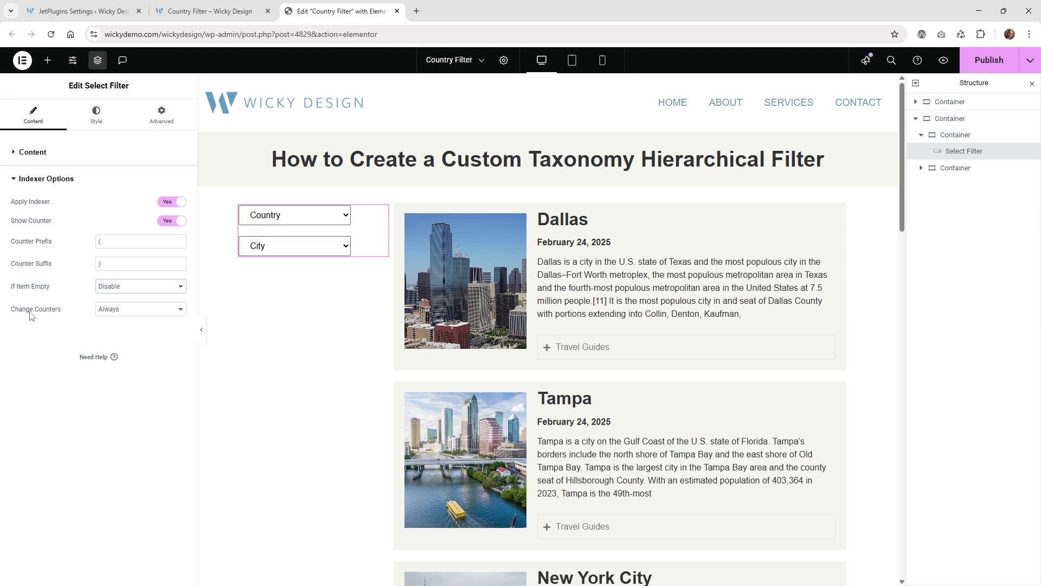
# - Keep the Select Filter's Change Counters option at Always and publish the page
pyautogui.click(128, 310)
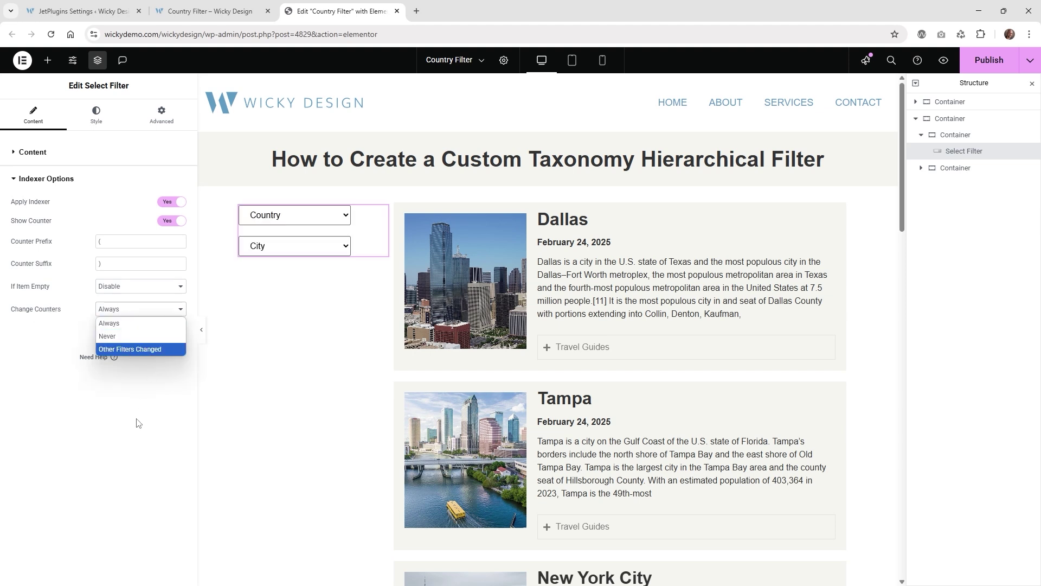
pyautogui.click(122, 329)
pyautogui.click(976, 61)
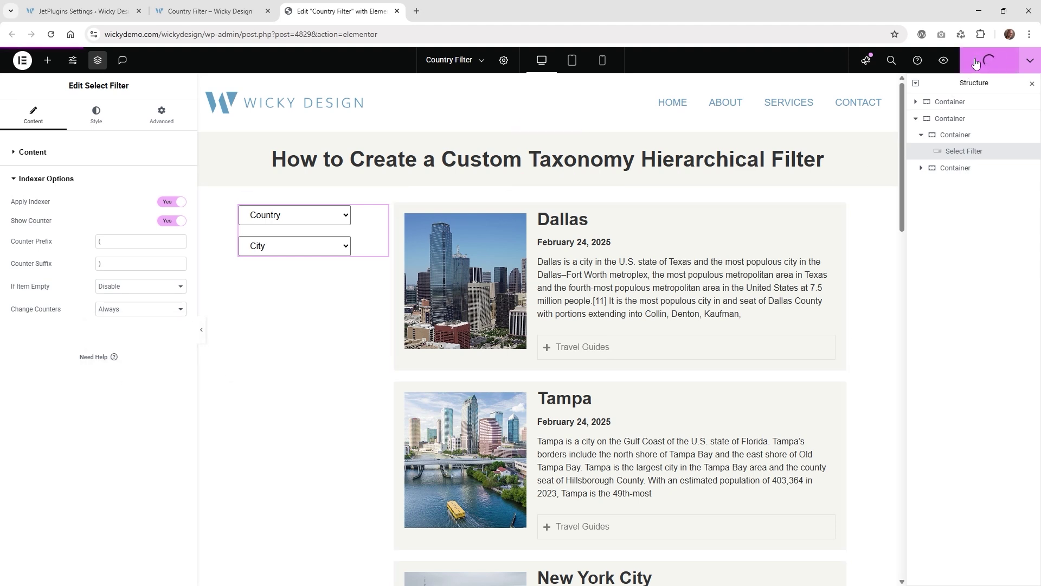
# - Reload the live Country Filter page and check the country options for counters
pyautogui.click(211, 11)
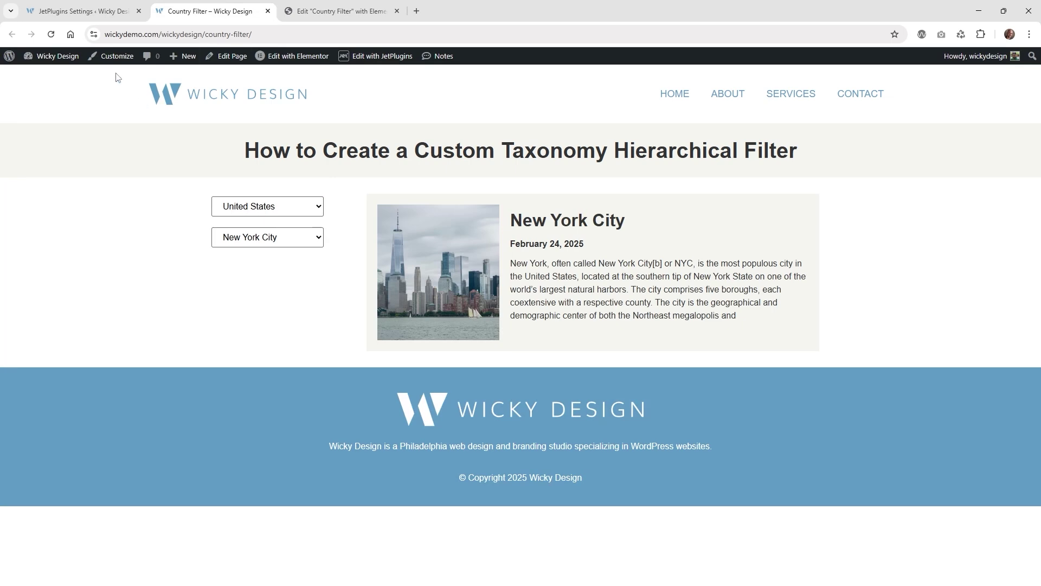
pyautogui.click(50, 34)
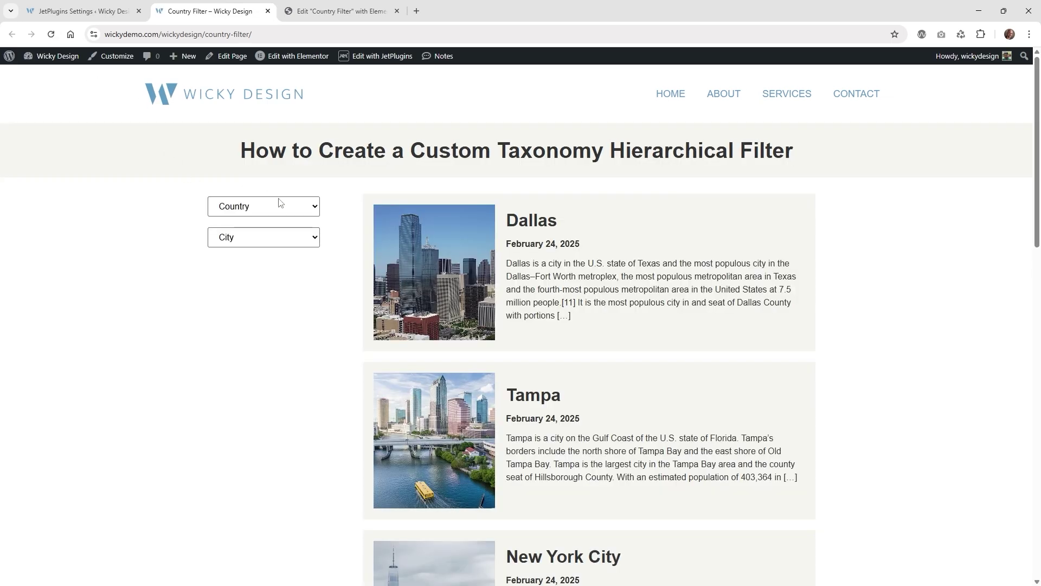
pyautogui.click(280, 203)
pyautogui.click(265, 351)
# - Run Apply Indexer from the Smart Filters list, then reopen the JetSmartFilters Indexer Settings
pyautogui.click(82, 11)
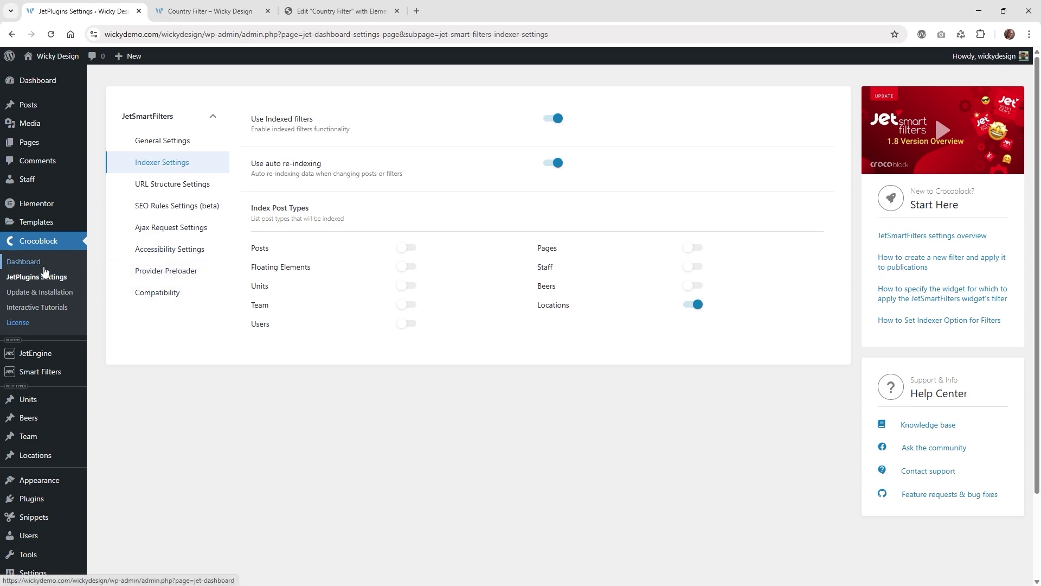
pyautogui.moveTo(49, 377)
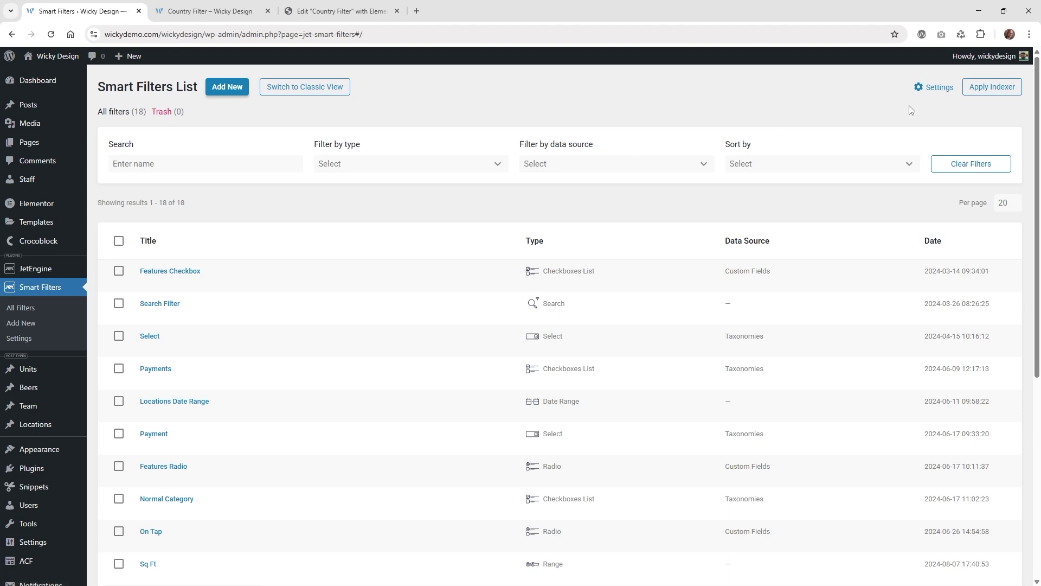
pyautogui.click(981, 91)
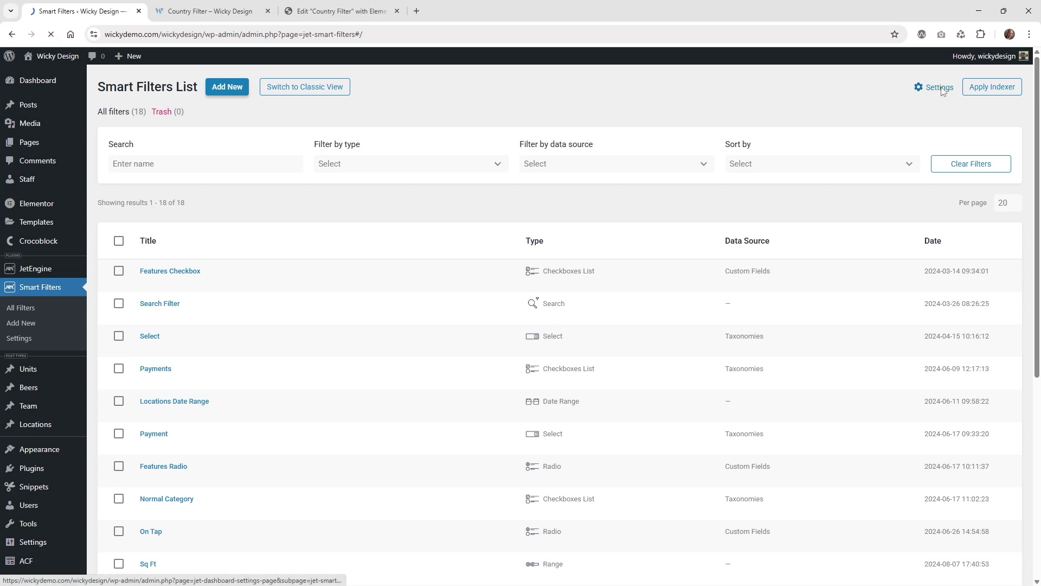
pyautogui.click(940, 87)
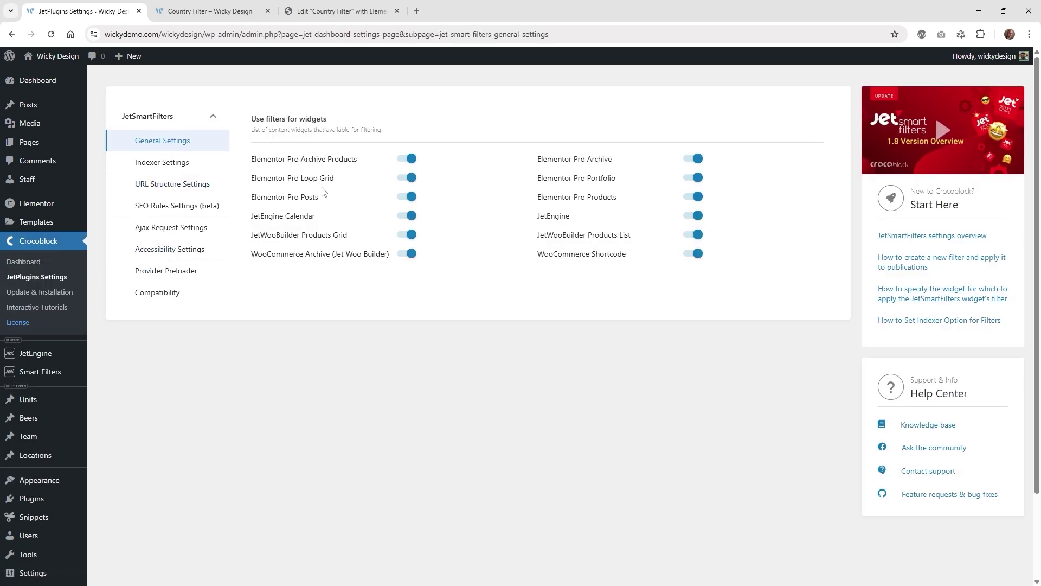
pyautogui.click(179, 168)
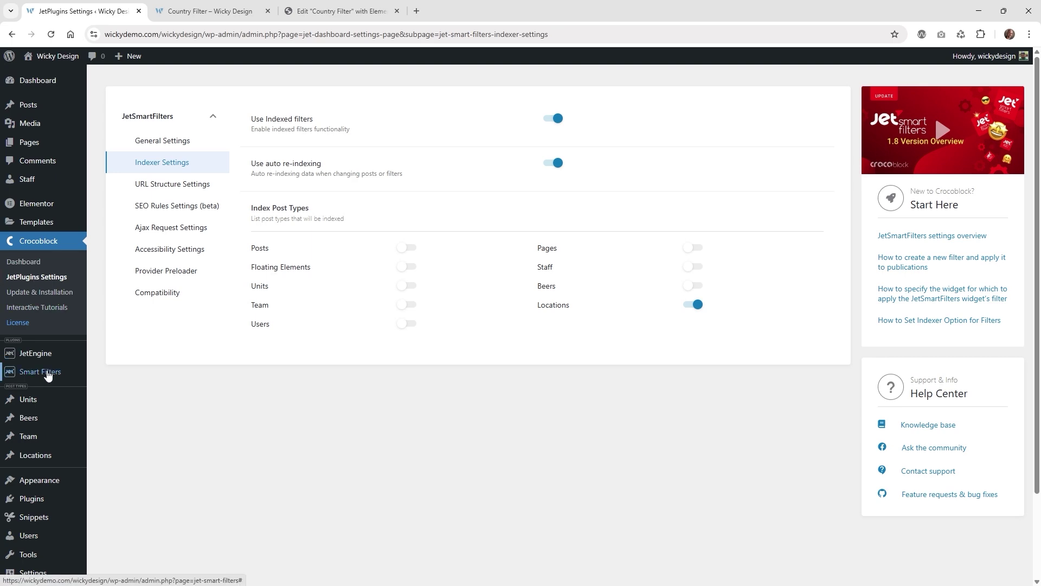
# - Switch to the live Country Filter page, reload it and check the country options for item counters
pyautogui.click(209, 11)
pyautogui.click(51, 38)
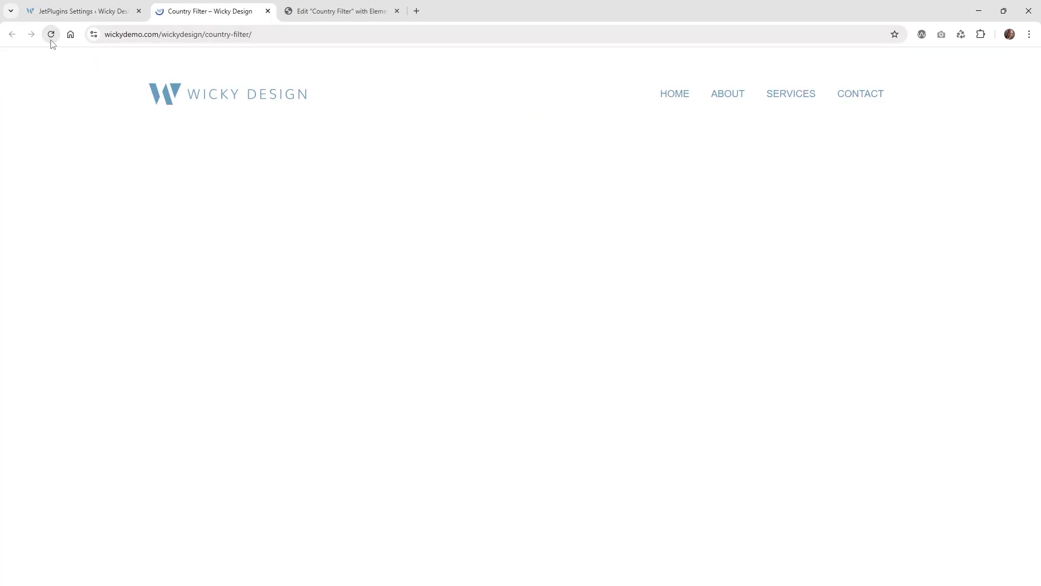
pyautogui.click(275, 214)
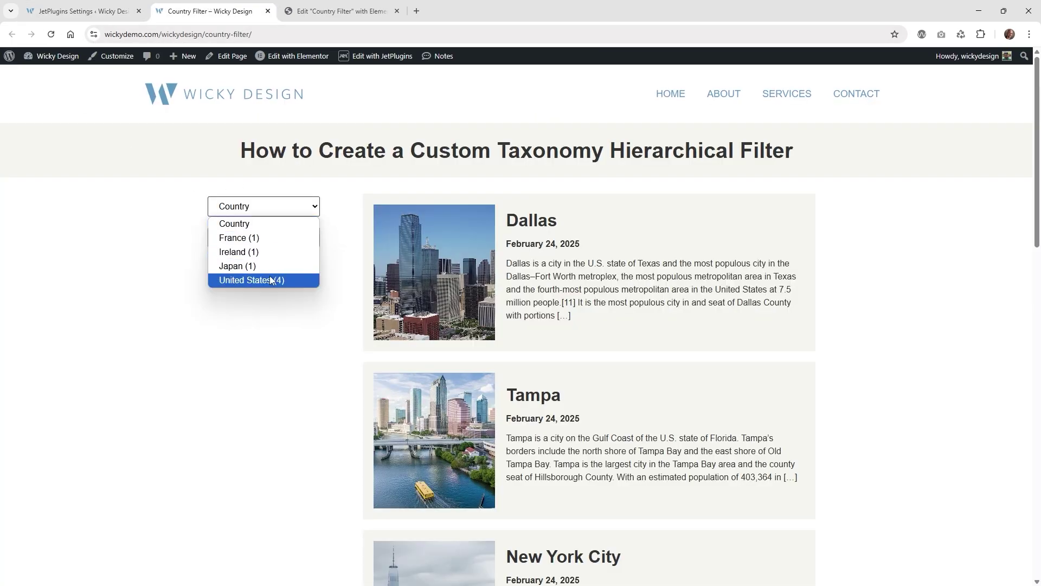
pyautogui.click(178, 275)
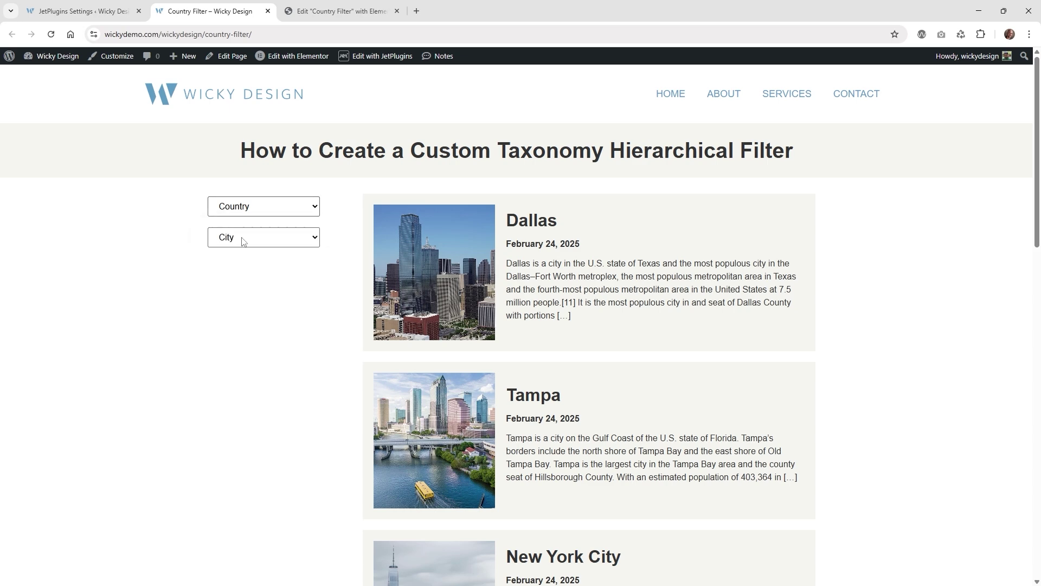
# - Filter the live locations by France and Paris, and inspect the counters in the country list
pyautogui.click(247, 208)
pyautogui.click(263, 237)
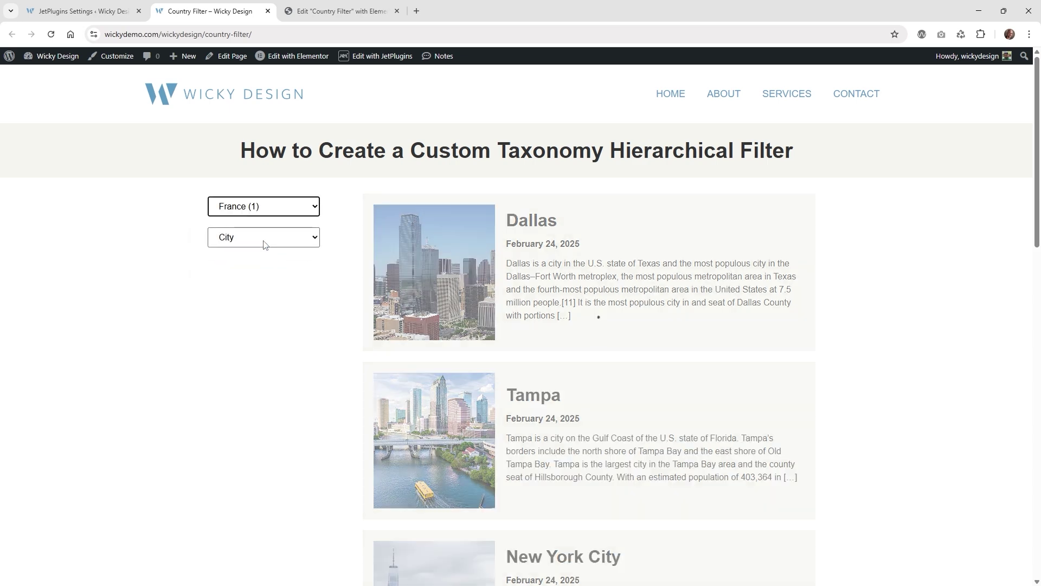
pyautogui.click(263, 239)
pyautogui.click(249, 269)
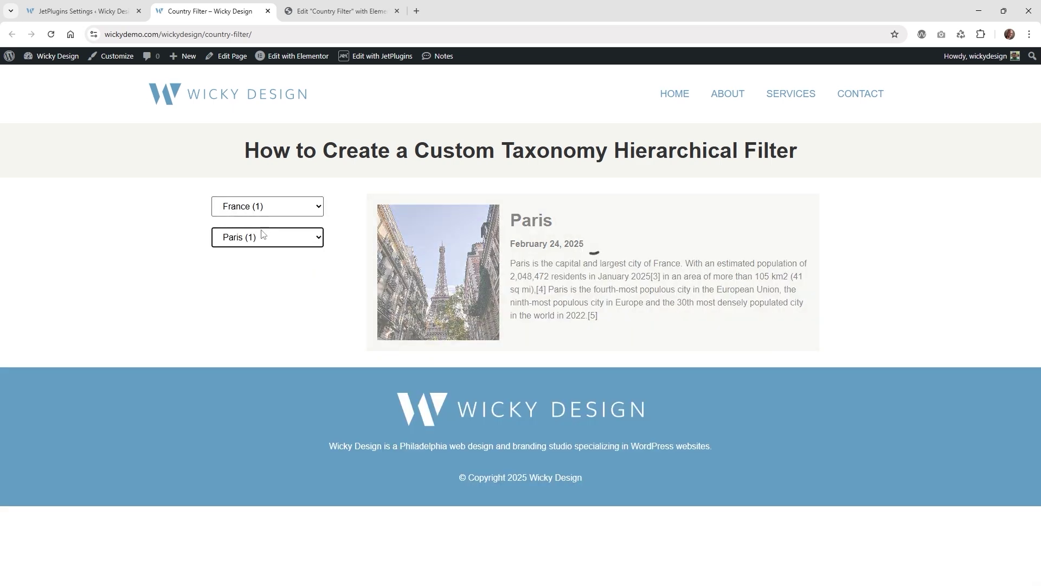
pyautogui.click(264, 207)
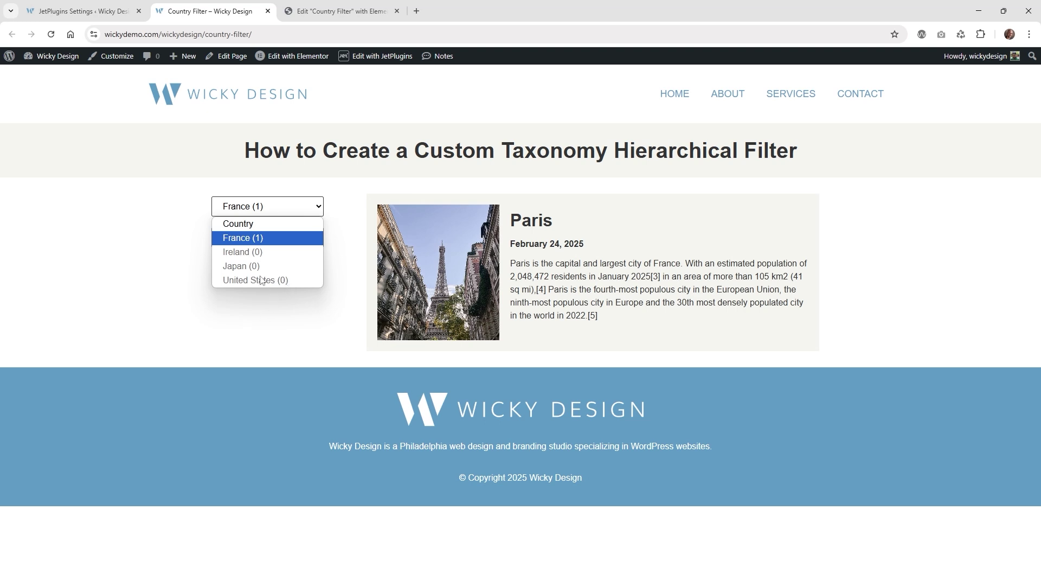
pyautogui.click(230, 319)
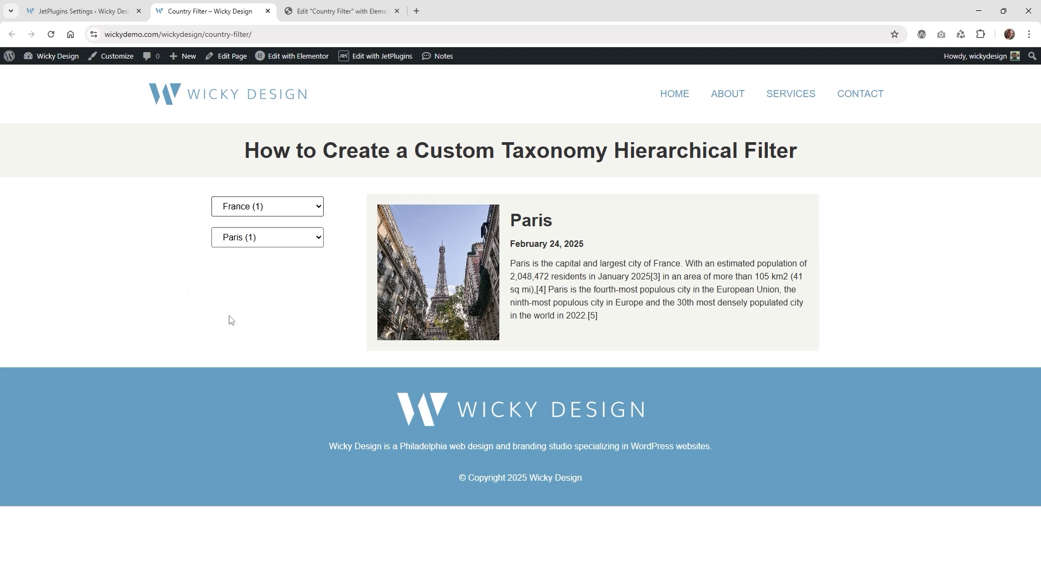
# - In the Elementor editor, find the Remove Filters widget and place it below the Select Filter
pyautogui.click(314, 7)
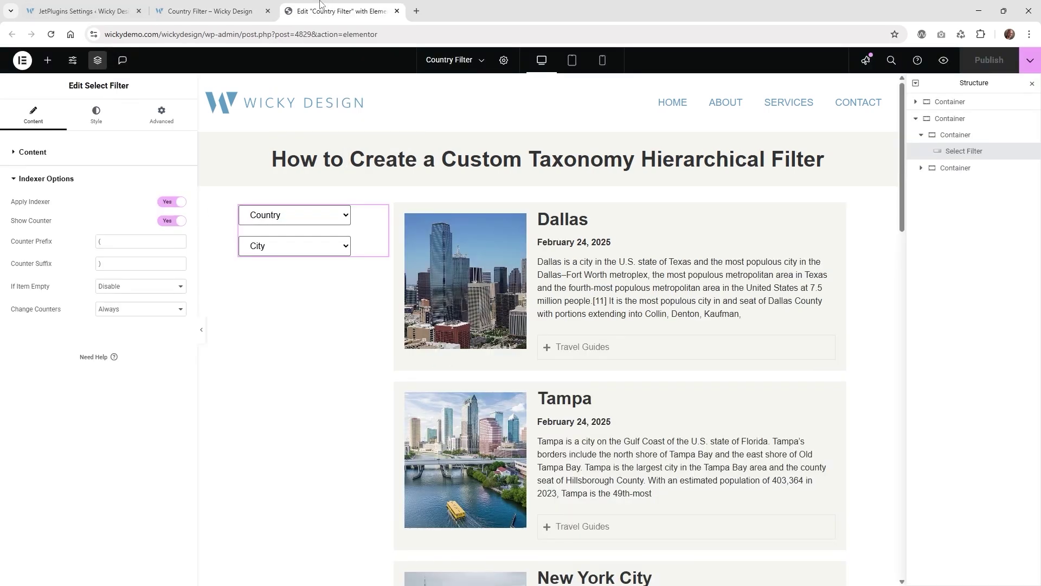
pyautogui.click(48, 60)
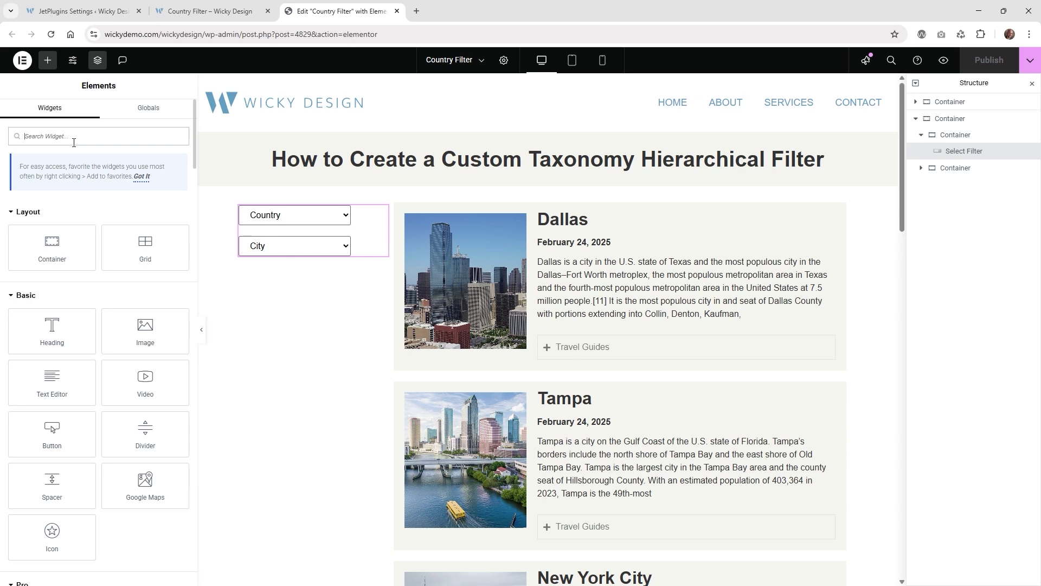
pyautogui.write('remo')
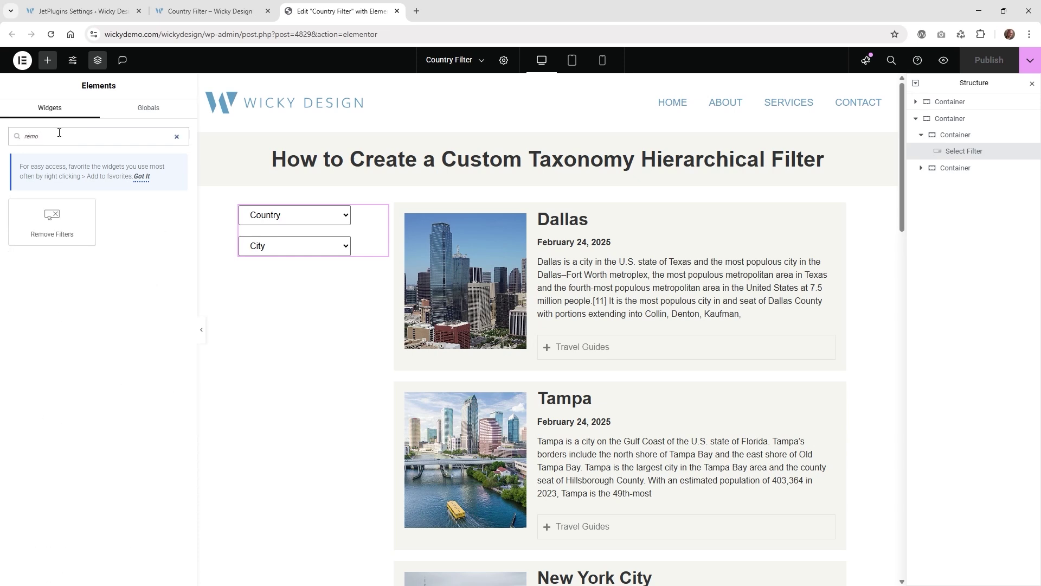
pyautogui.moveTo(57, 220); pyautogui.dragTo(324, 252)
# - Set the Remove Filters widget's This Filter For option to JetEngine and publish the page
pyautogui.click(162, 177)
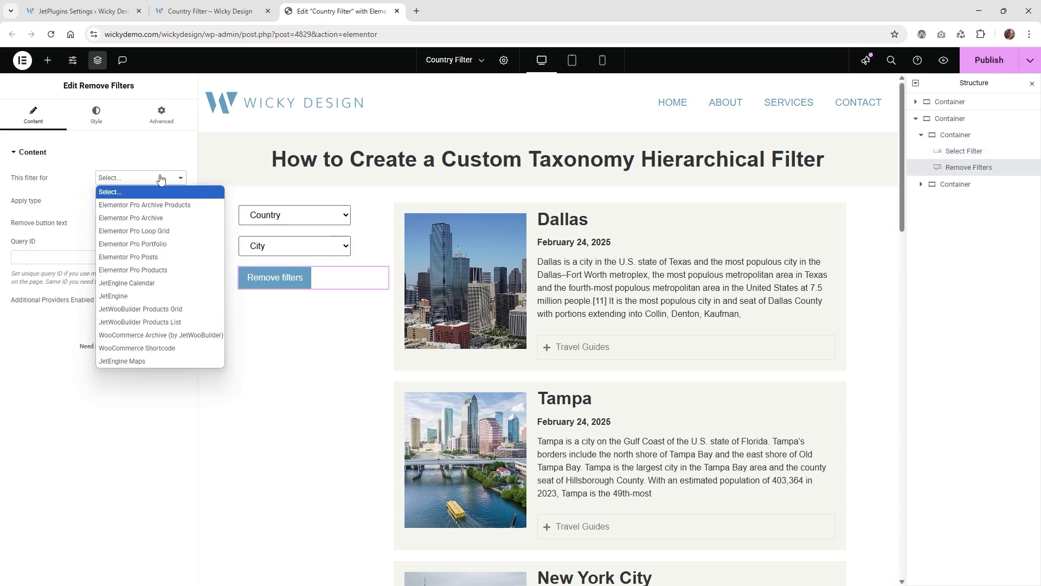
pyautogui.click(149, 297)
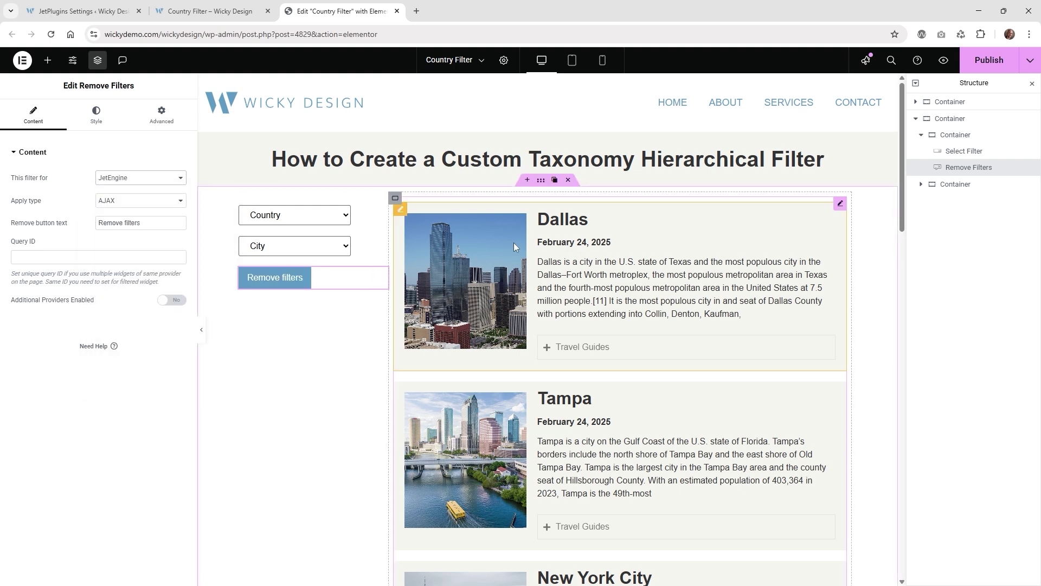
pyautogui.click(987, 63)
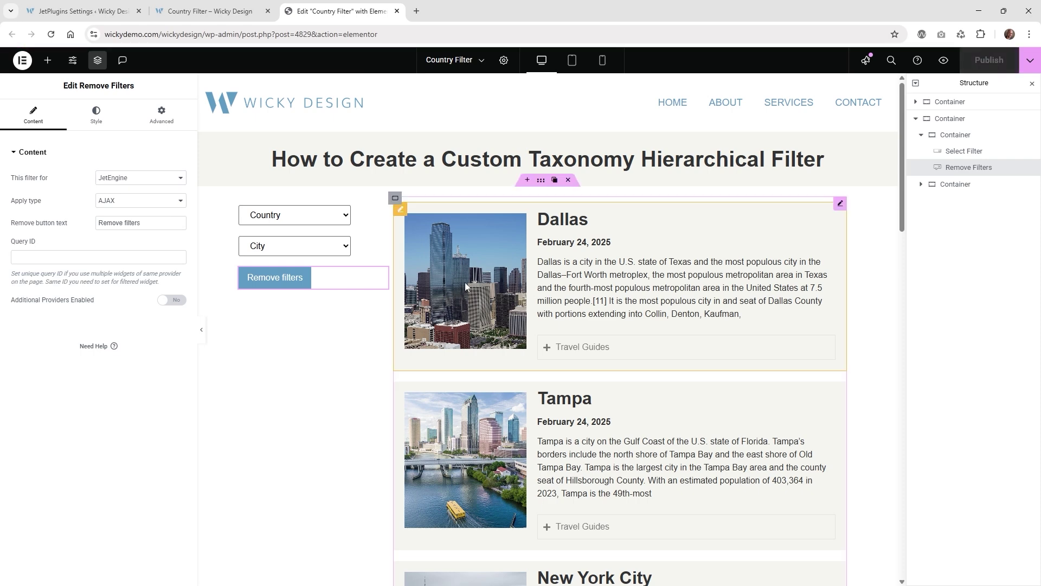
# - Reload the live Country Filter page and filter the locations by France and Paris
pyautogui.click(208, 11)
pyautogui.click(51, 34)
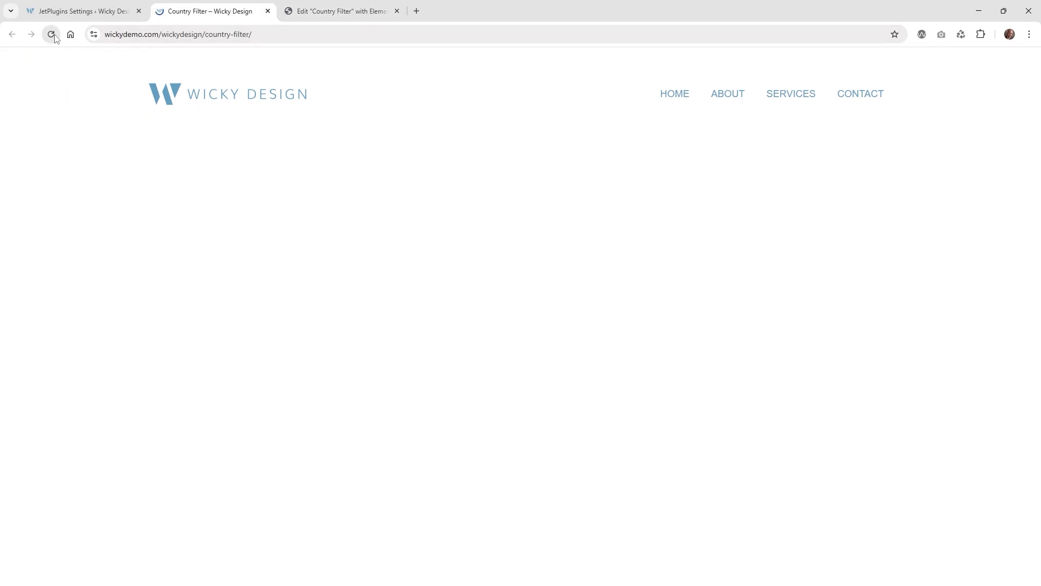
pyautogui.click(261, 208)
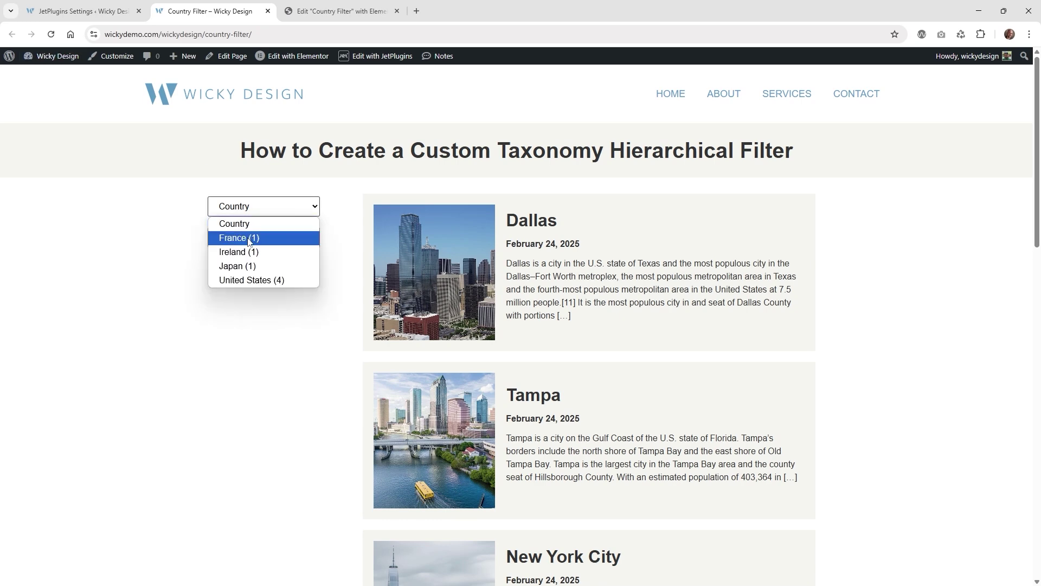
pyautogui.click(253, 238)
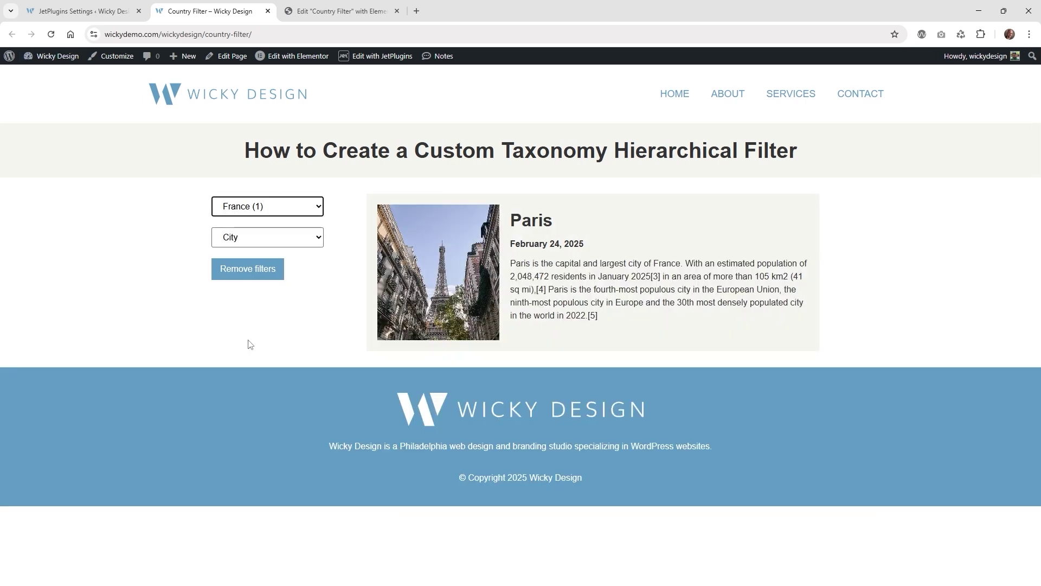
pyautogui.click(276, 237)
pyautogui.click(272, 269)
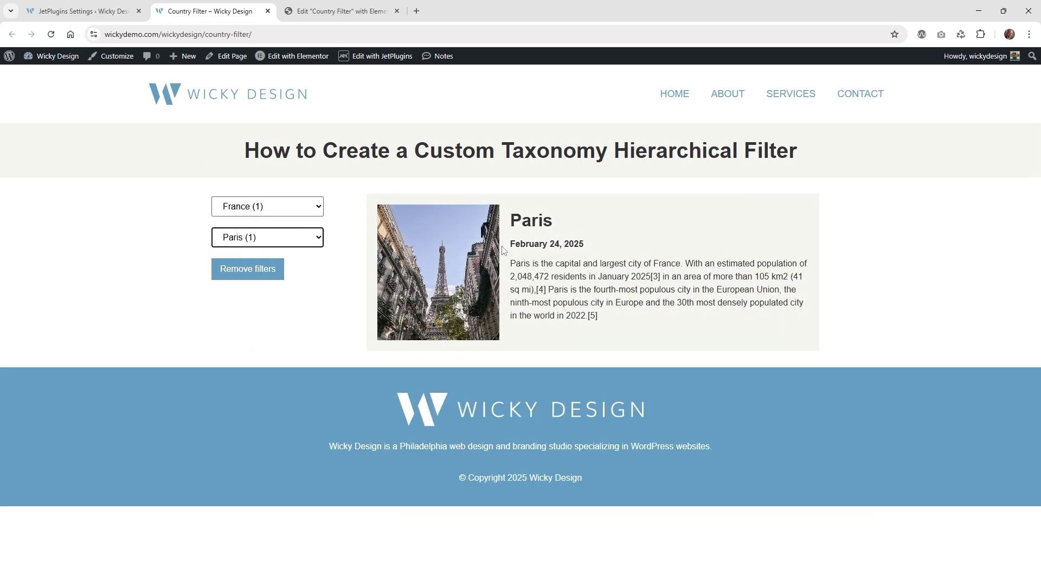
# - Check the country options with the Paris filter applied, and clear the selection with Remove Filters
pyautogui.click(318, 208)
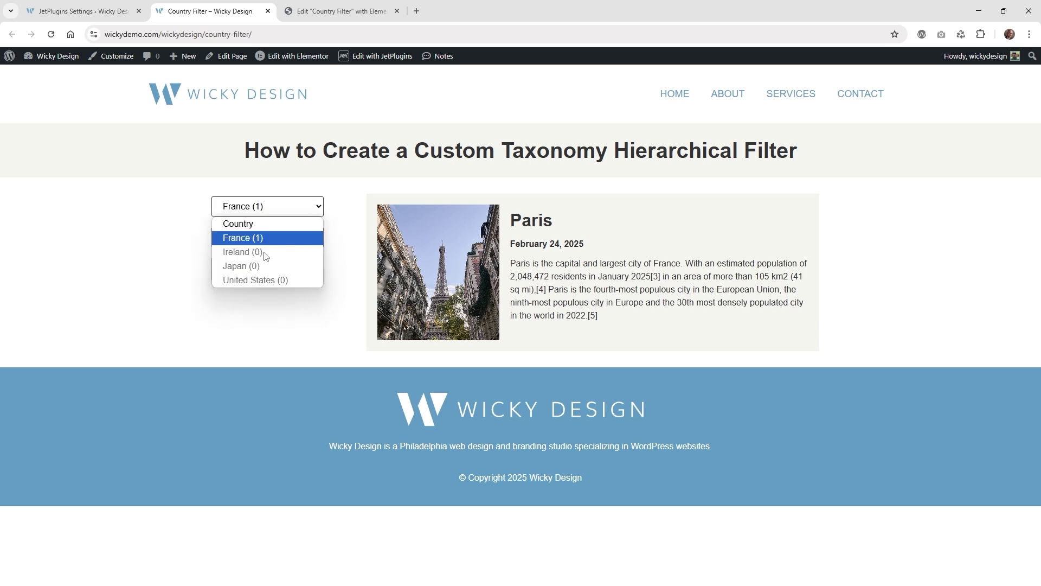
pyautogui.click(165, 327)
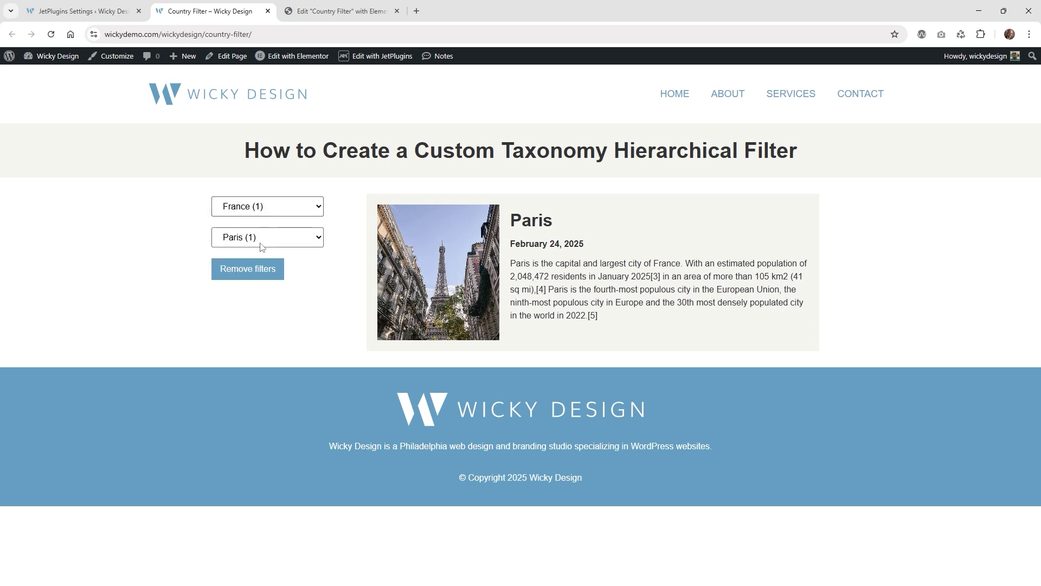
pyautogui.click(249, 276)
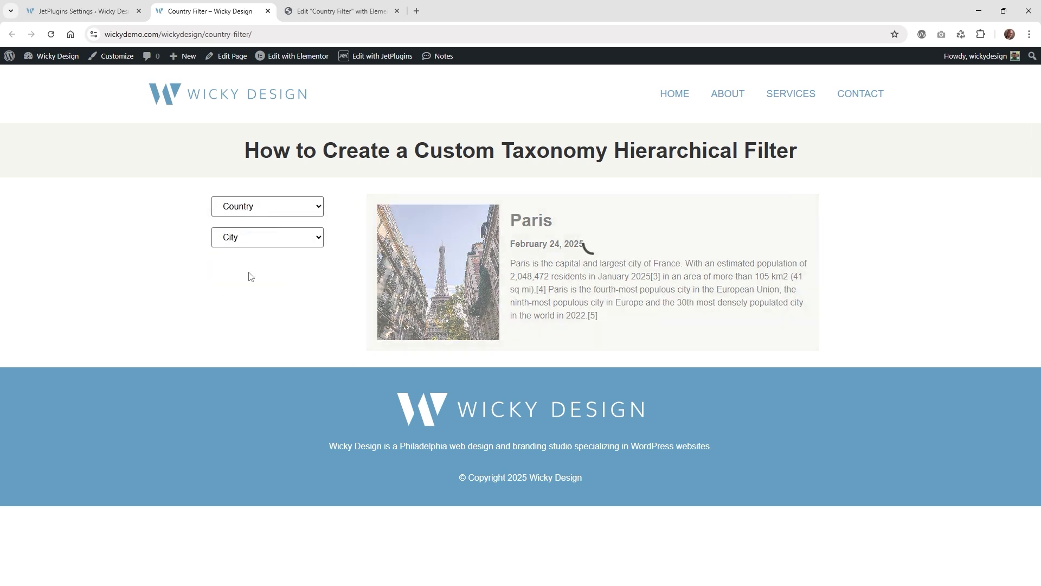
# - Filter the live locations by the country United States and the city Tampa
pyautogui.click(278, 211)
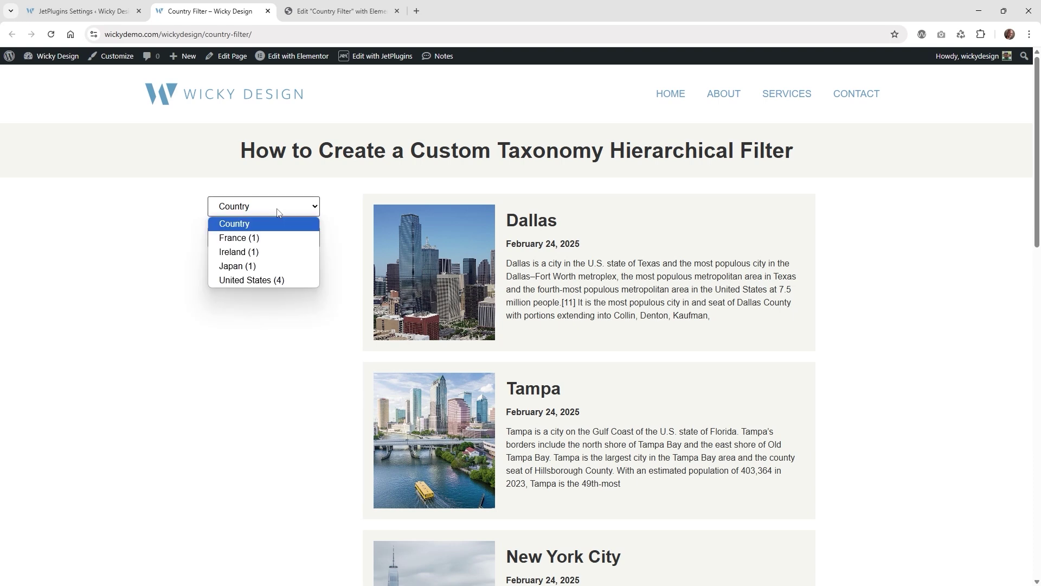
pyautogui.click(288, 280)
pyautogui.click(288, 245)
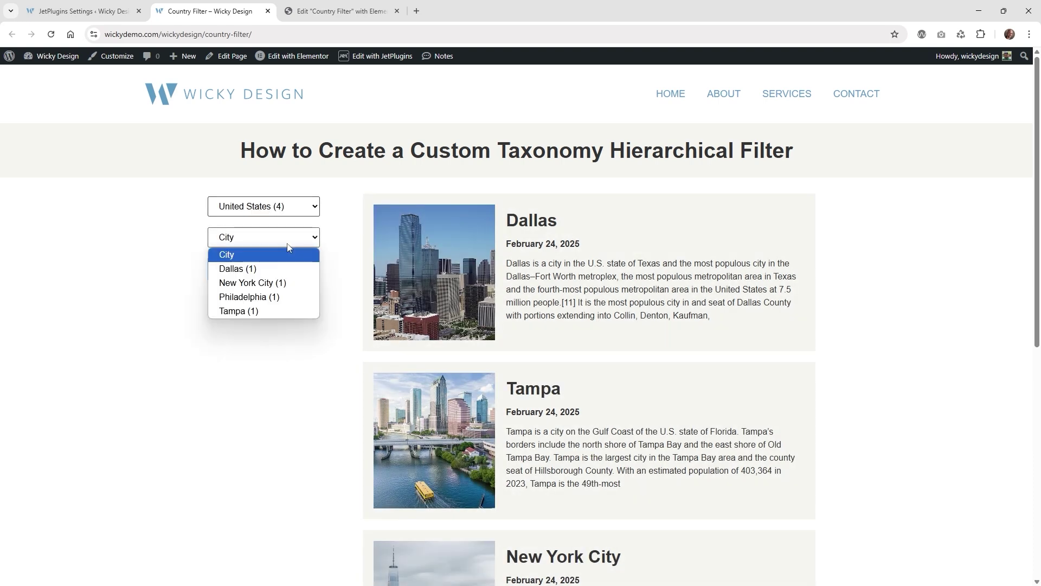
pyautogui.click(279, 308)
# - Check the country options with Tampa selected and reset the country filter to its Country placeholder
pyautogui.click(318, 211)
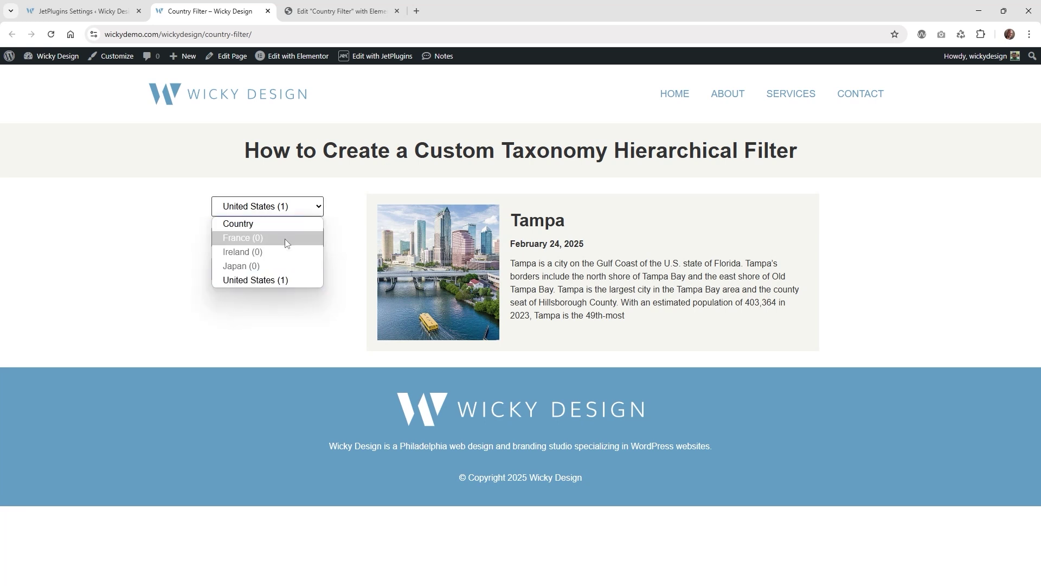
pyautogui.click(233, 281)
pyautogui.click(258, 205)
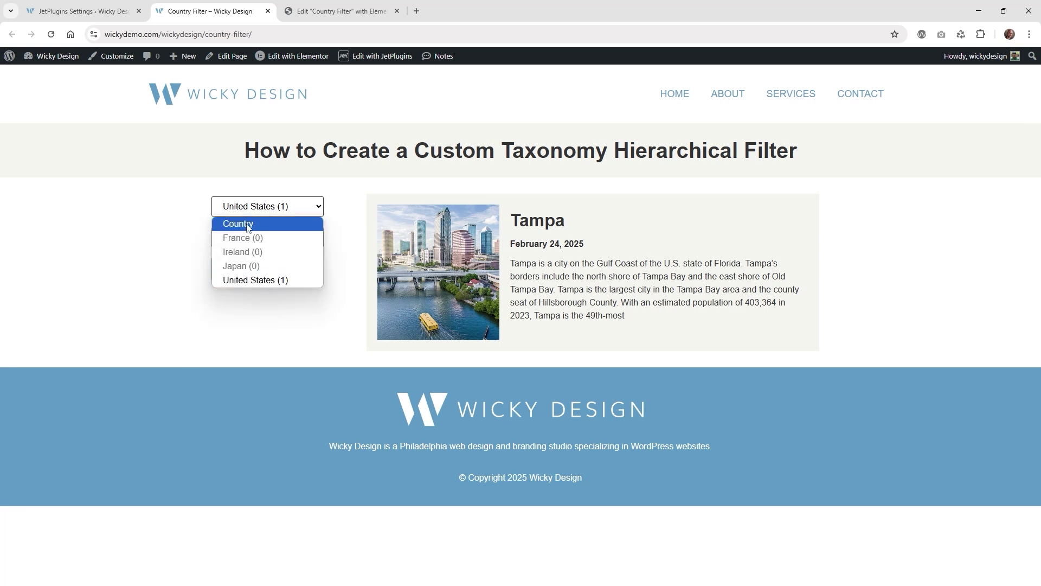
pyautogui.click(249, 225)
# - Filter the live locations by Ireland and Dublin, and reset them with Remove Filters
pyautogui.click(262, 208)
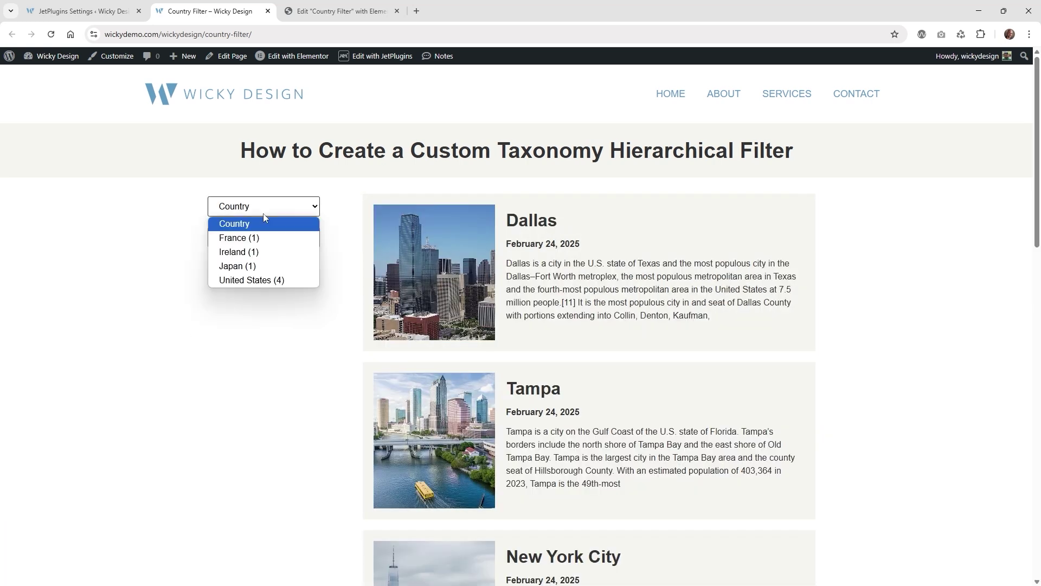
pyautogui.click(264, 253)
pyautogui.click(263, 237)
pyautogui.click(260, 267)
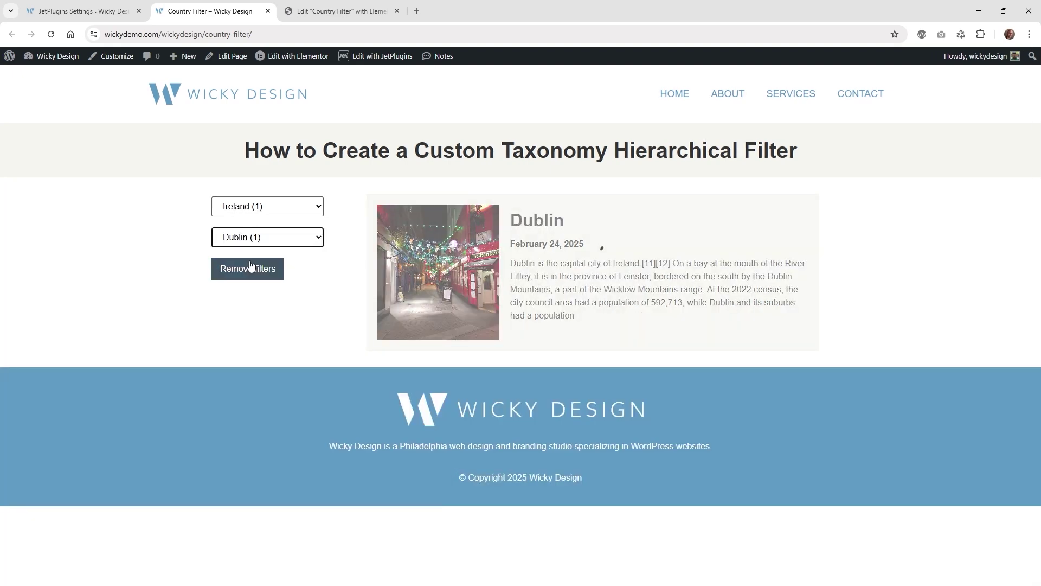
pyautogui.click(265, 277)
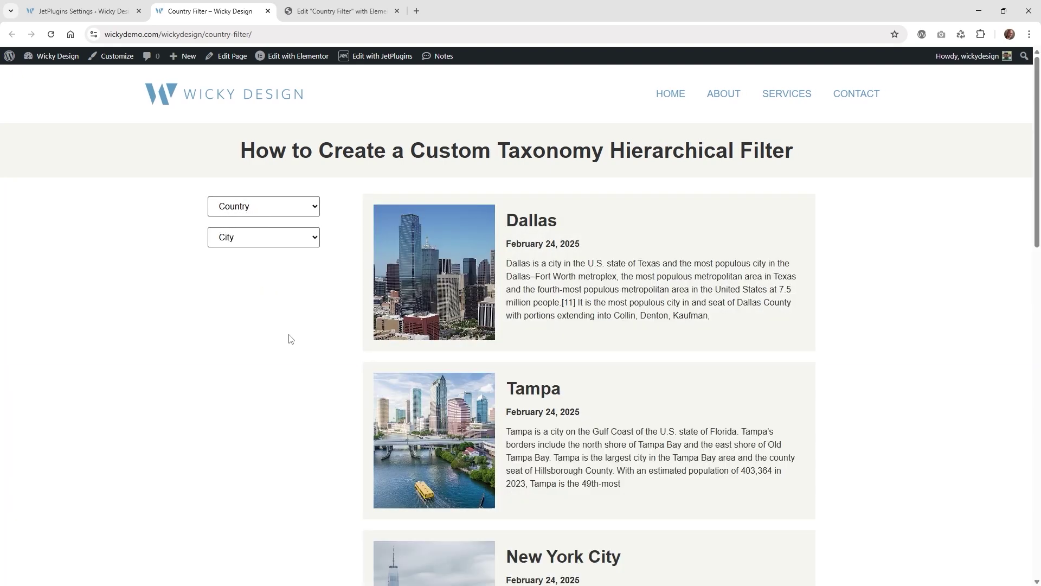